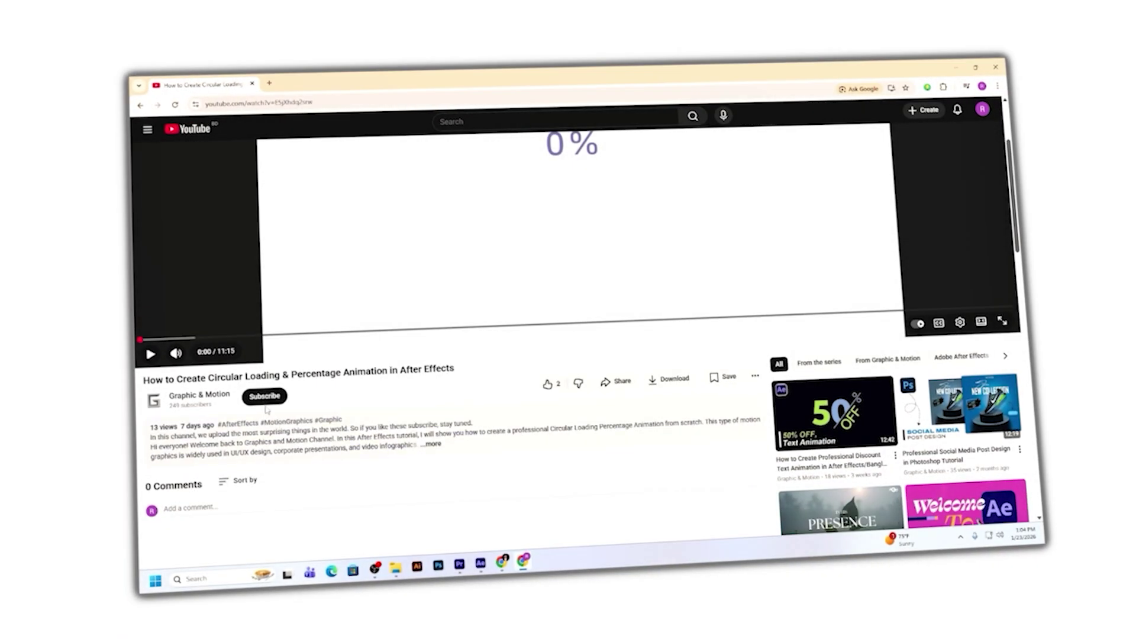
Subscribe to the Graphic & Motion channel and browse its uploaded videos
left_click(264, 397)
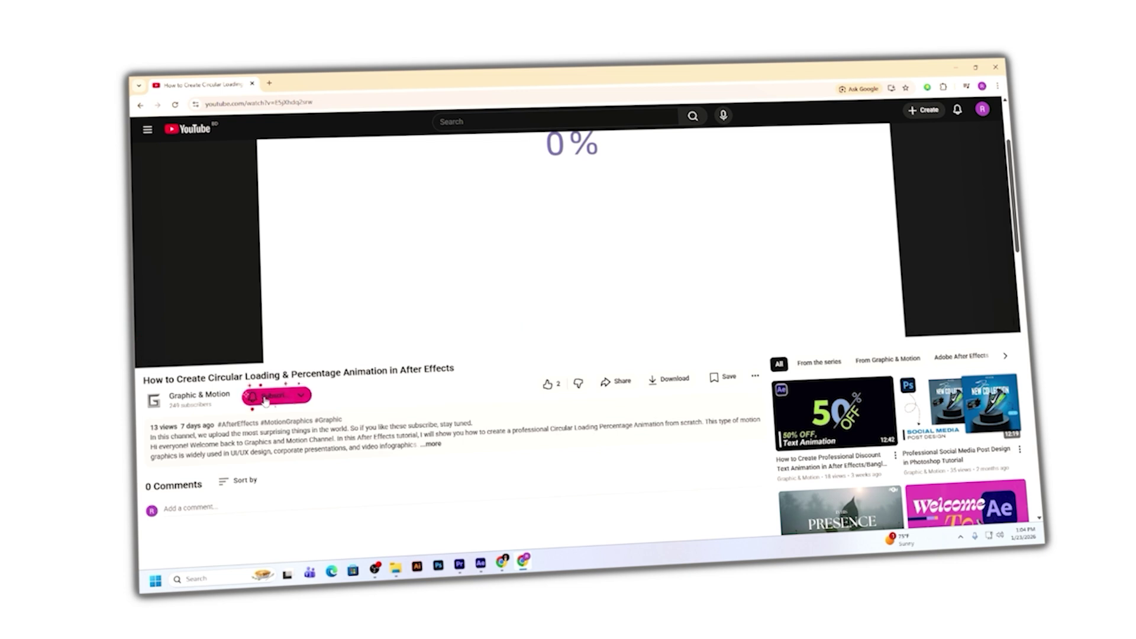
left_click(303, 395)
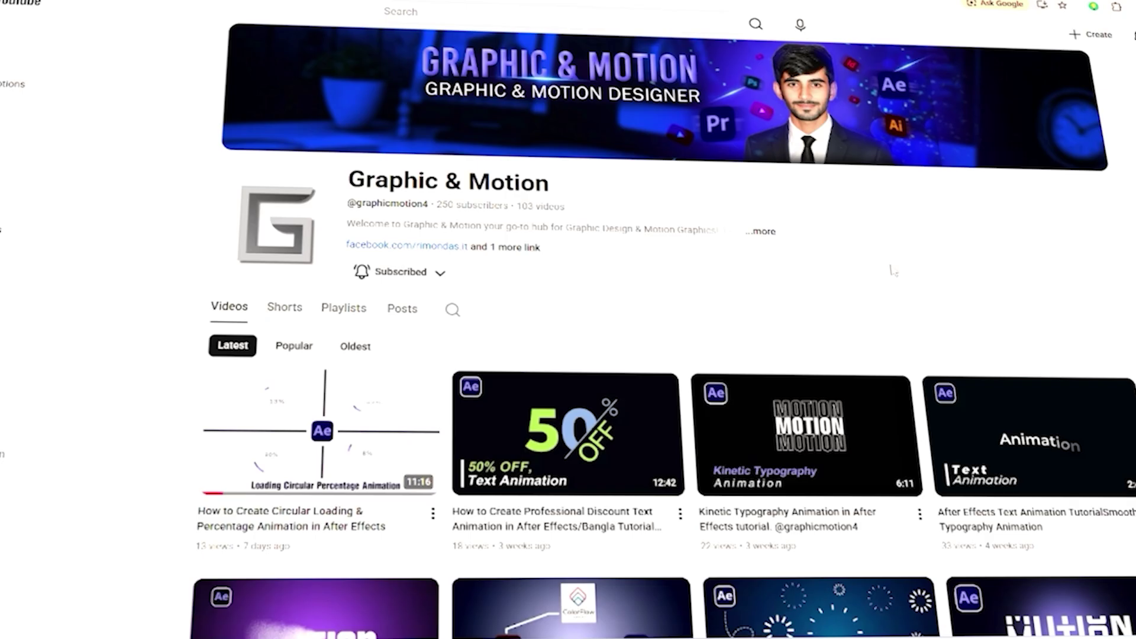
scroll(894, 271, "down", 7)
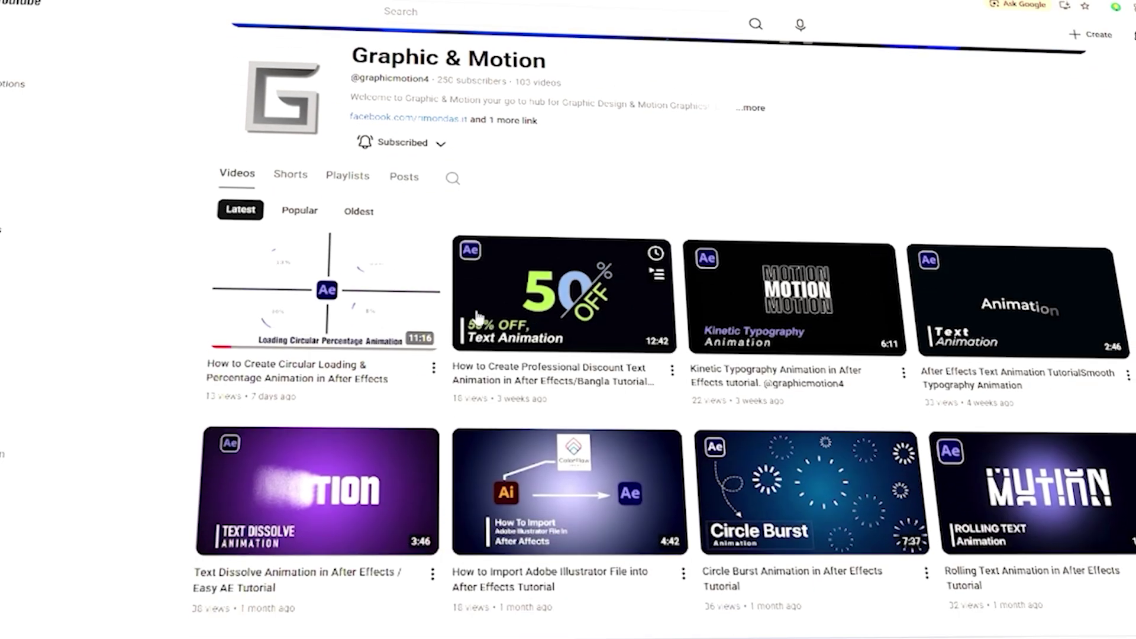
scroll(743, 333, "down", 1)
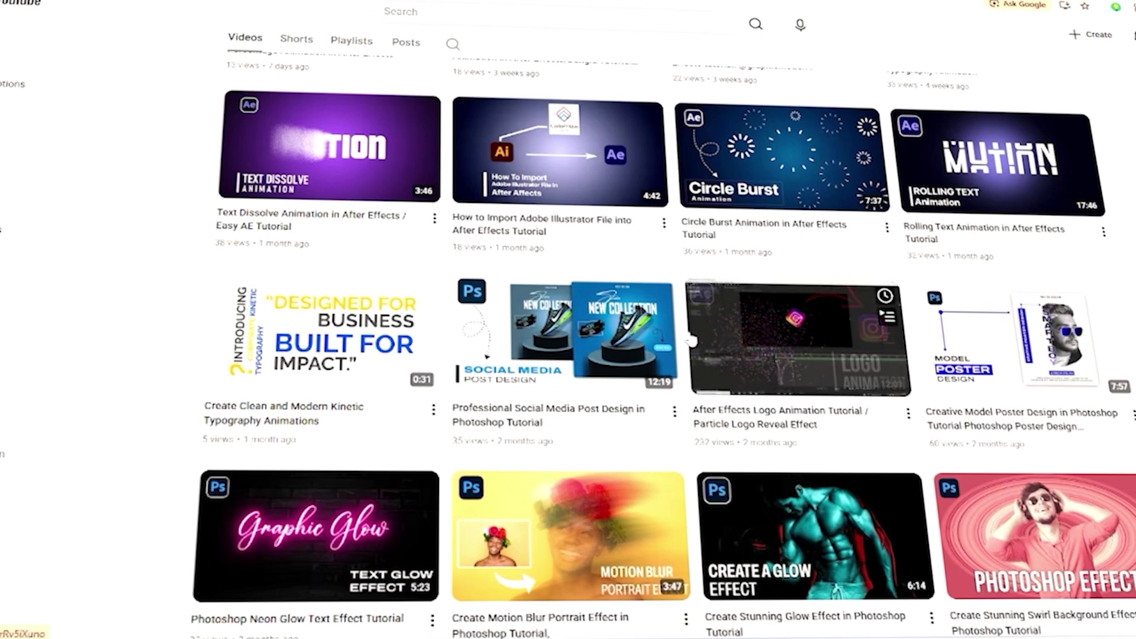
scroll(744, 333, "down", 5)
scroll(590, 335, "down", 6)
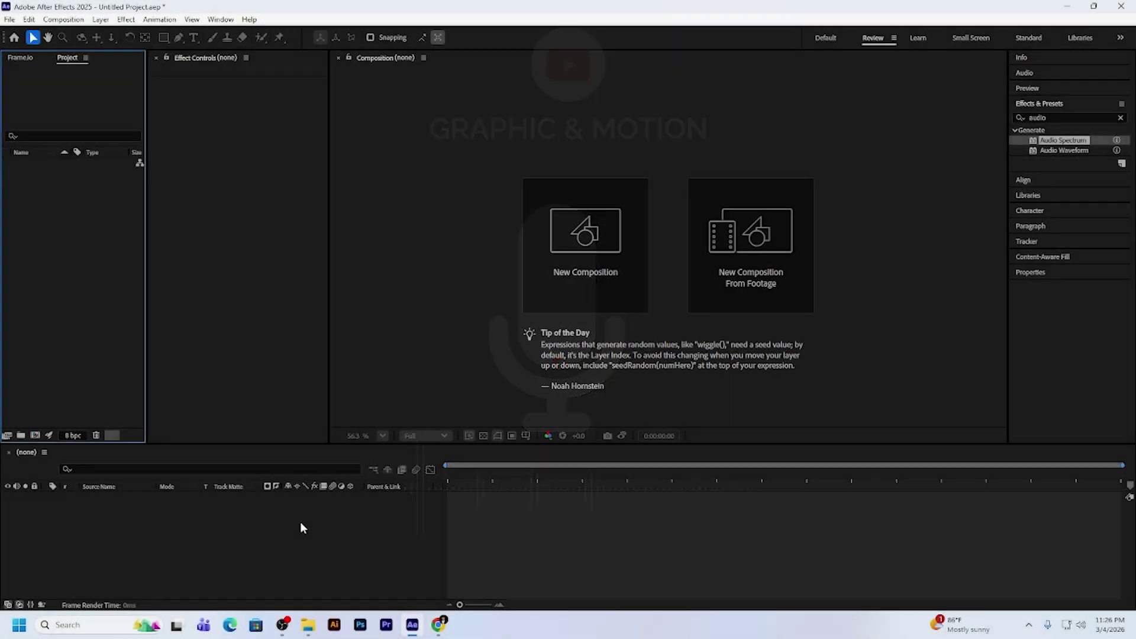
Create a 1920×1080, 30 fps composition lasting 0:01:10:00 and import the hype-drill-music MP3 into the project
left_click(605, 245)
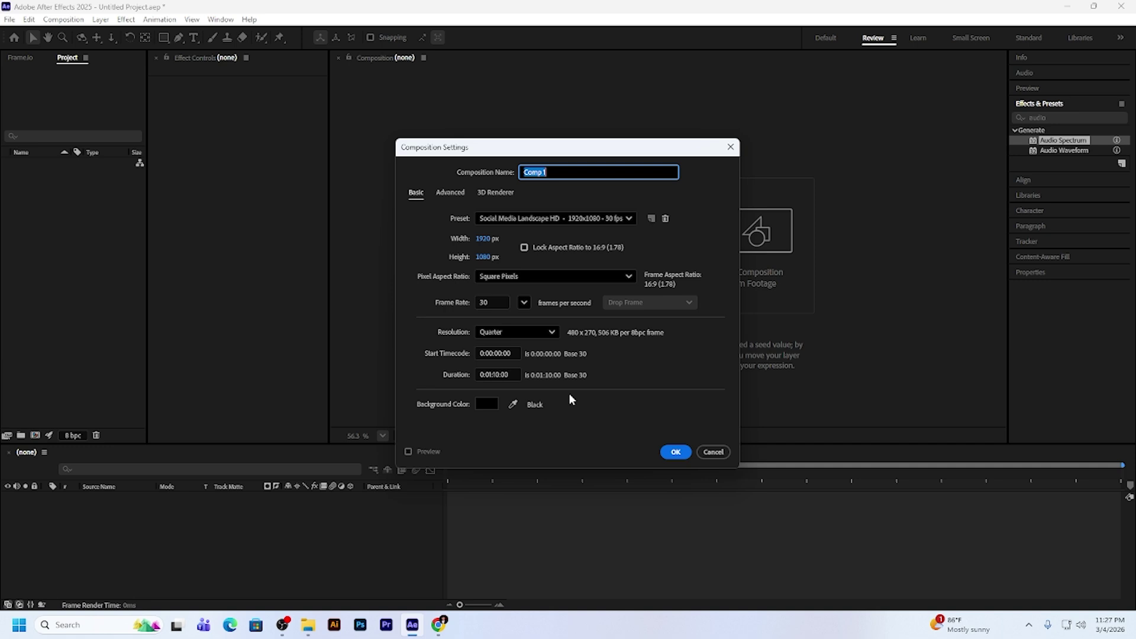
left_click(669, 460)
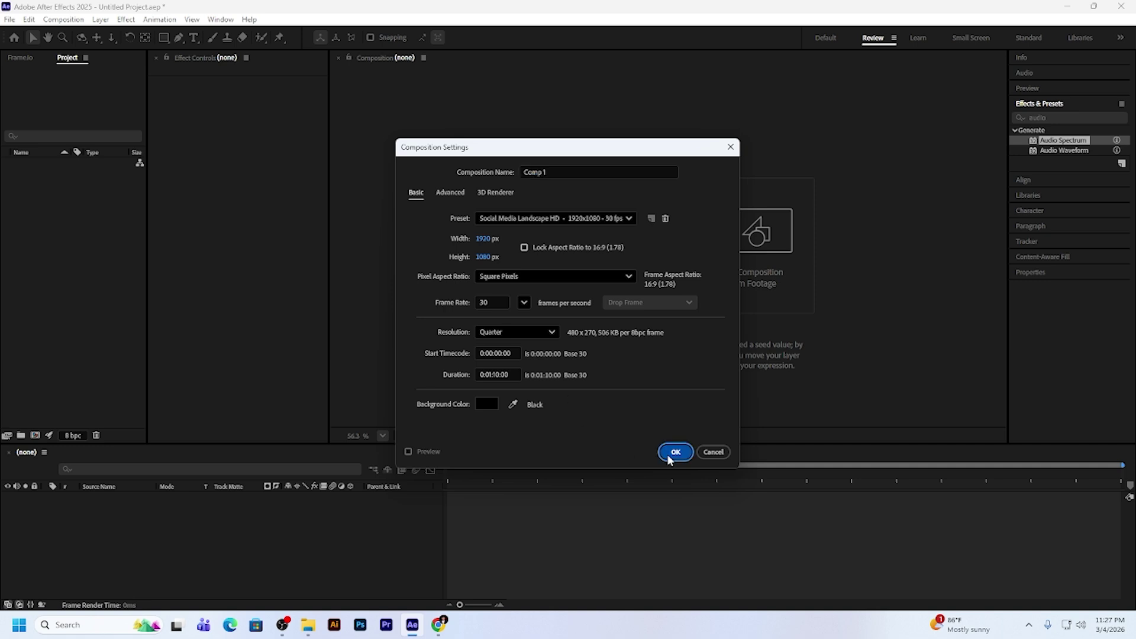
left_click(61, 303)
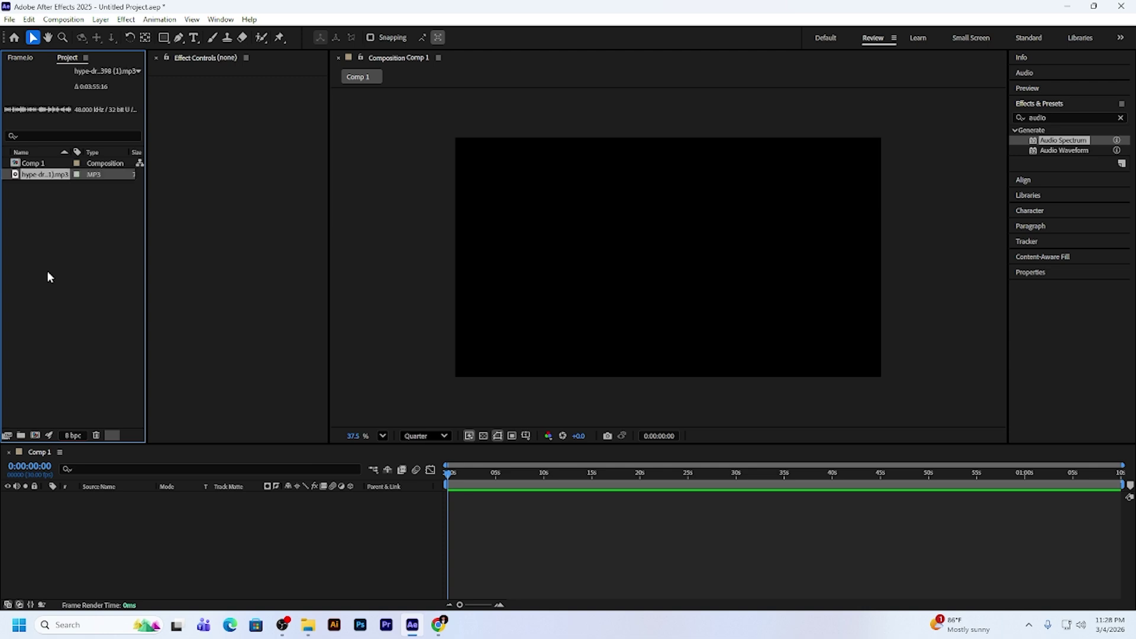
Add a light blue 1920×1080 px solid layer to the composition
left_click(177, 541)
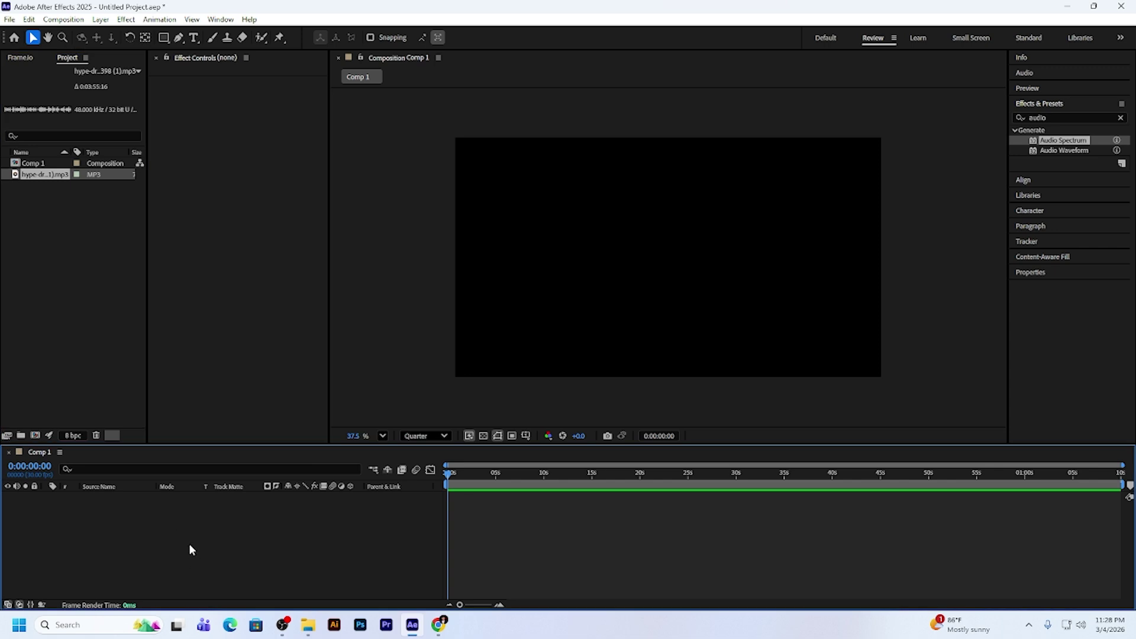
right_click(185, 539)
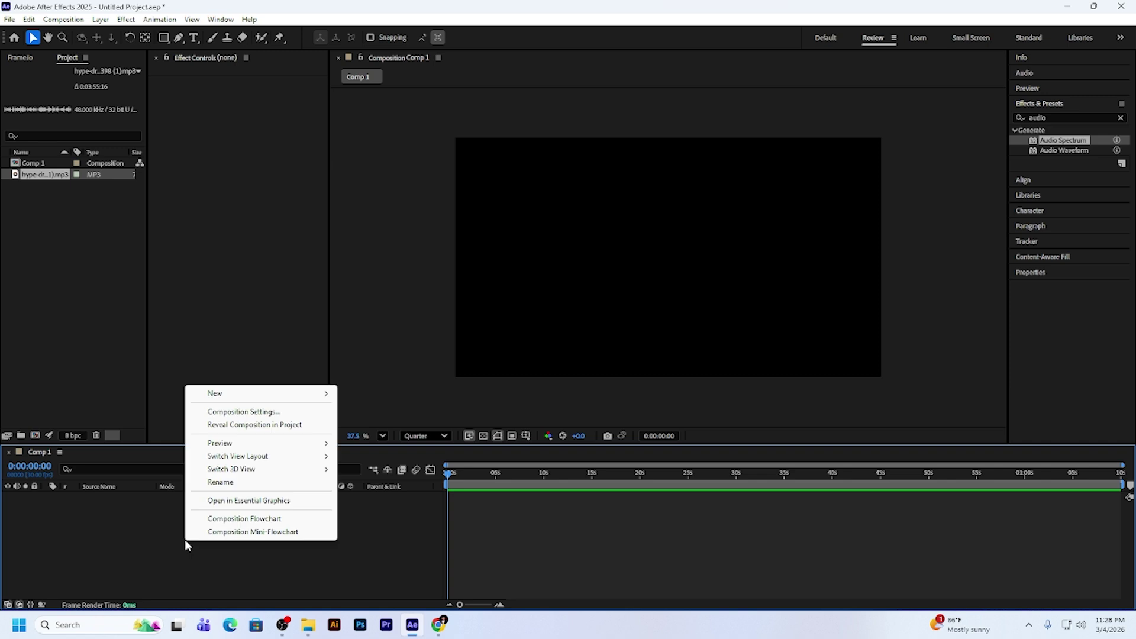
mouse_move(215, 400)
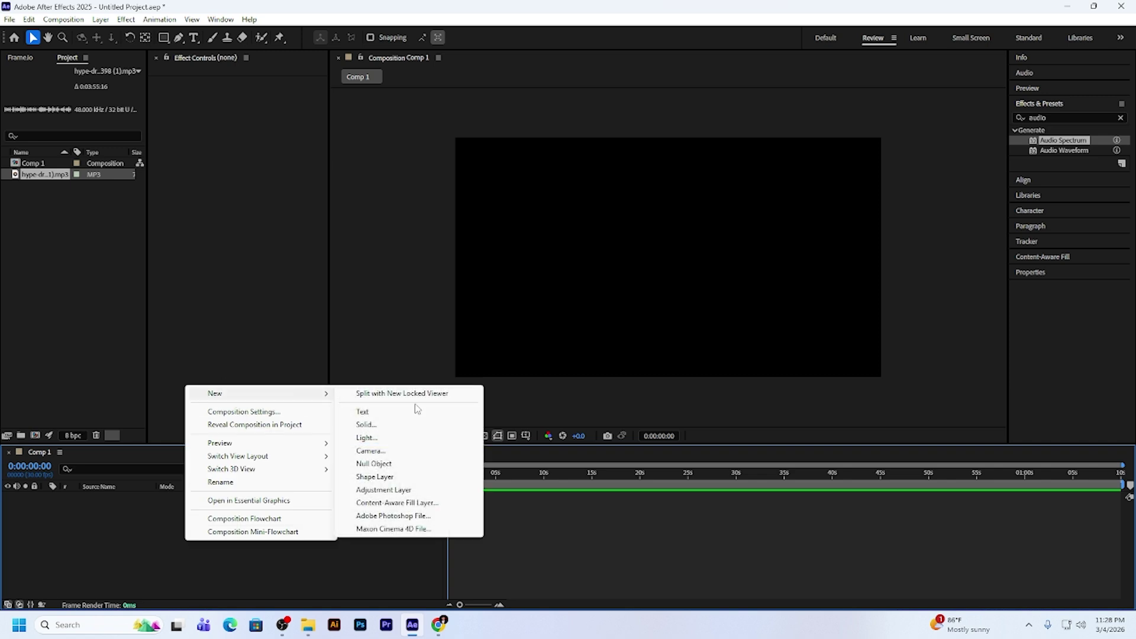
left_click(388, 429)
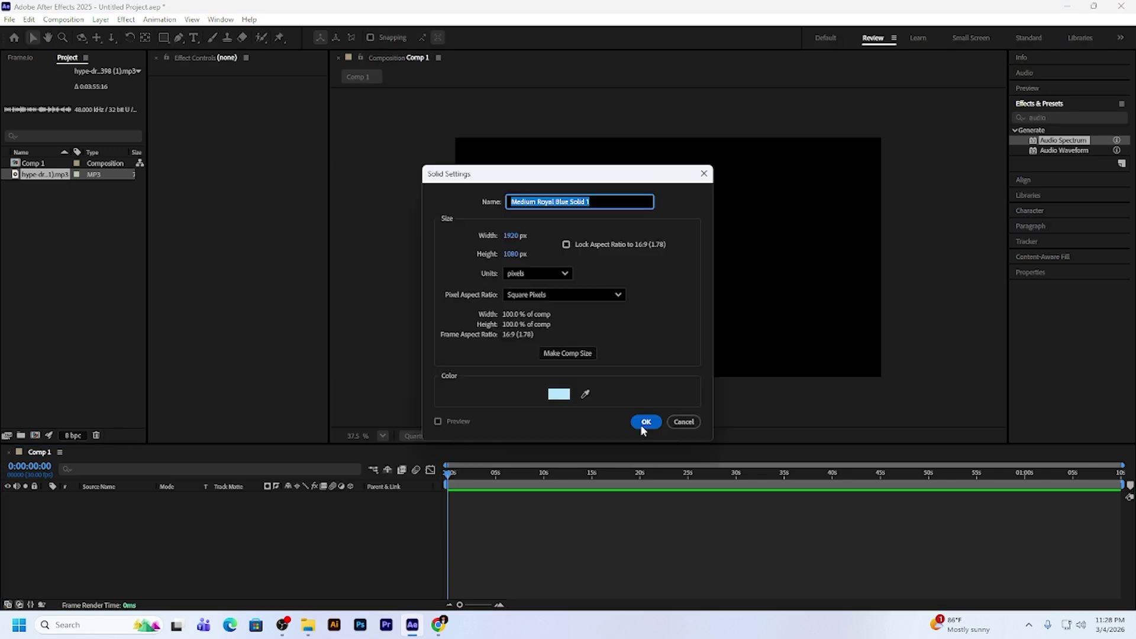
left_click(644, 424)
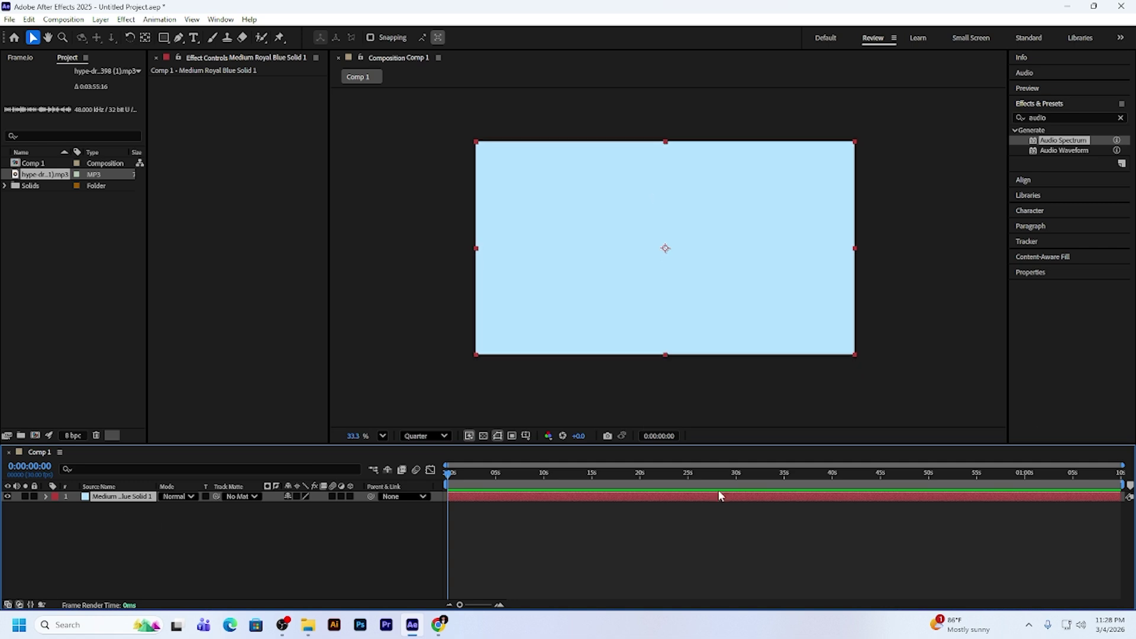
Apply the Audio Spectrum effect to the light blue solid layer
left_click(1063, 119)
left_click(1063, 119)
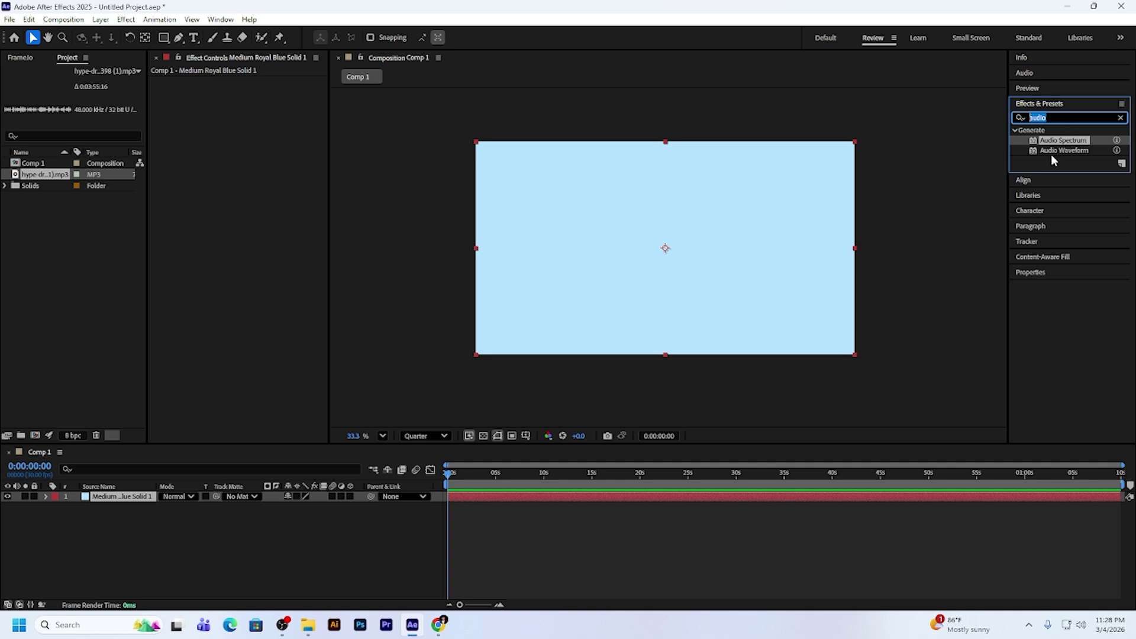
left_click(110, 507)
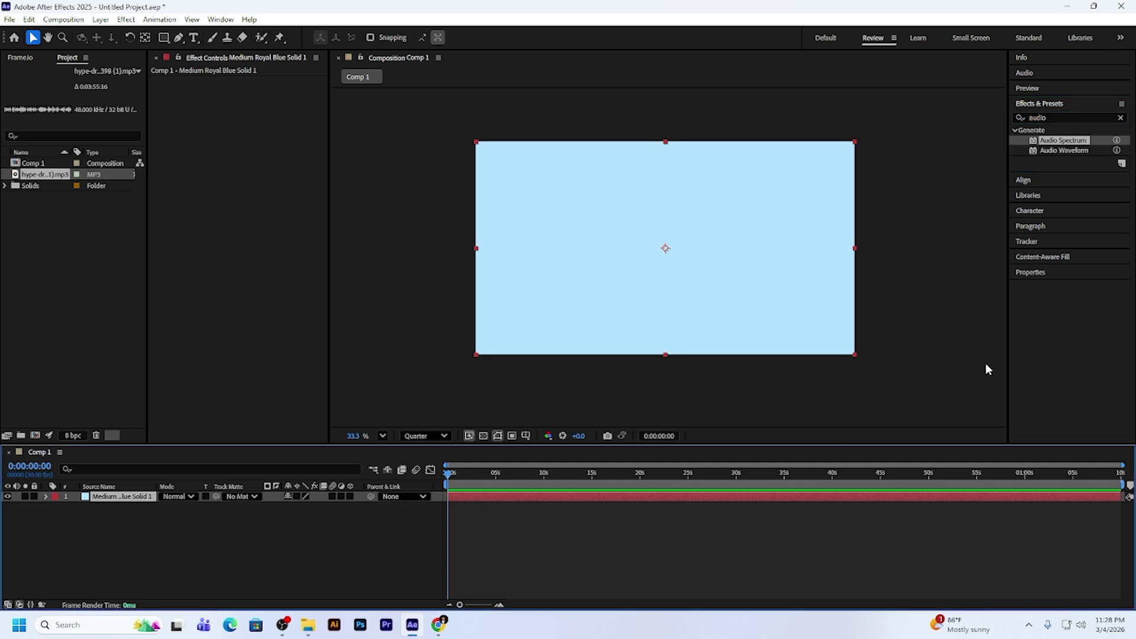
double_click(1076, 141)
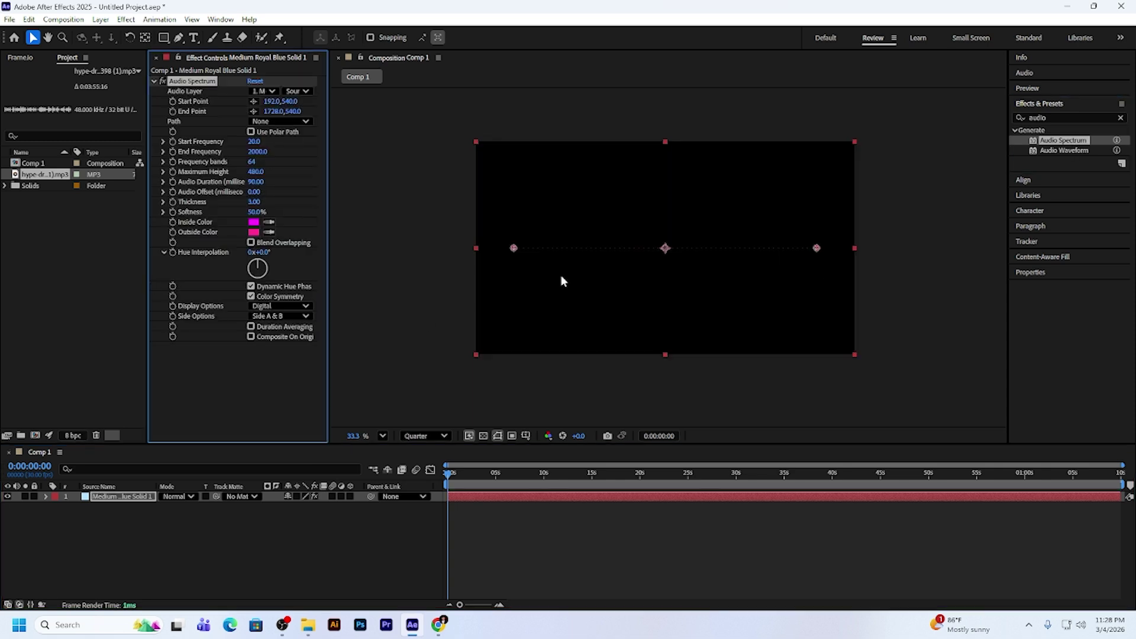
Add the hype-drill-music MP3 to the composition as a layer beneath the solid
left_click(531, 422)
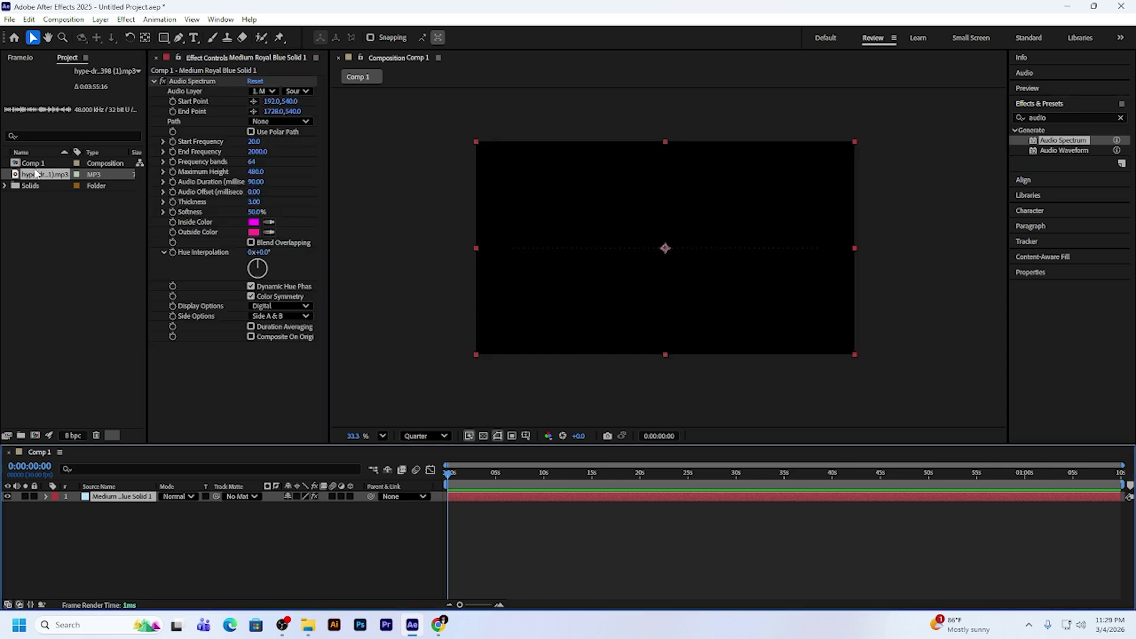
left_click_drag(36, 165, 78, 508)
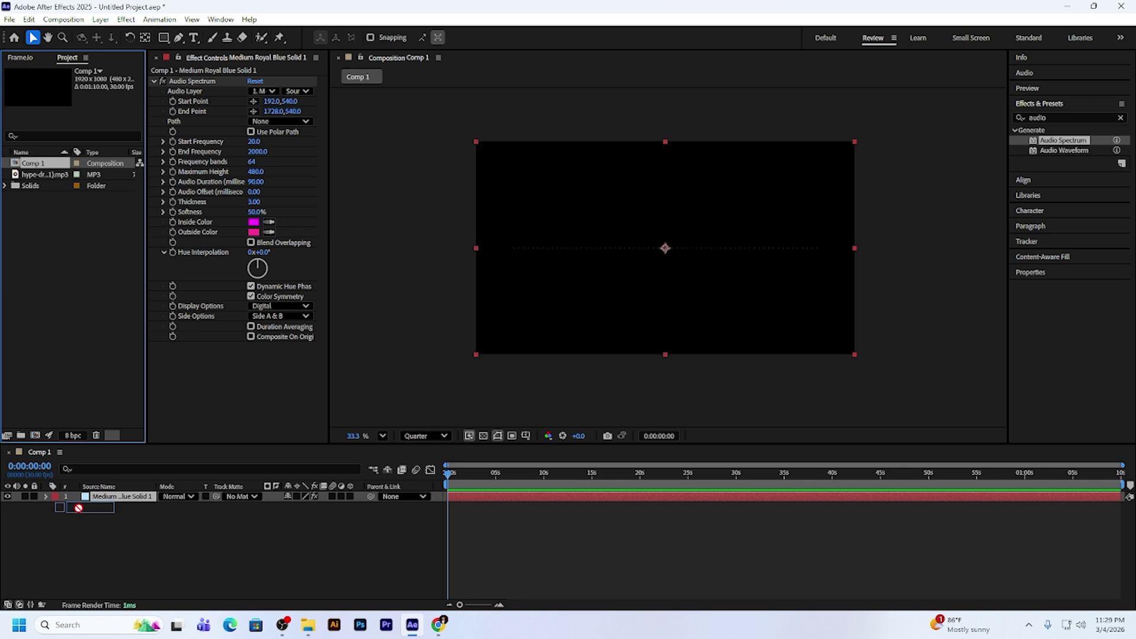
left_click_drag(78, 506, 465, 517)
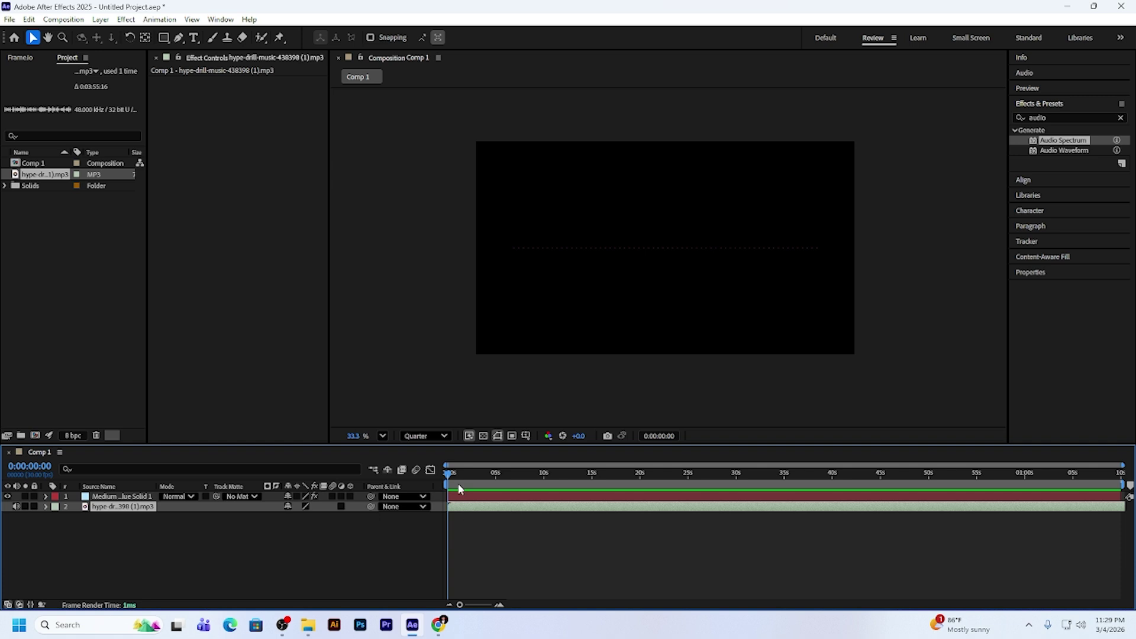
Set the Audio Spectrum's audio layer on the solid to the hype-drill-music MP3
left_click(114, 498)
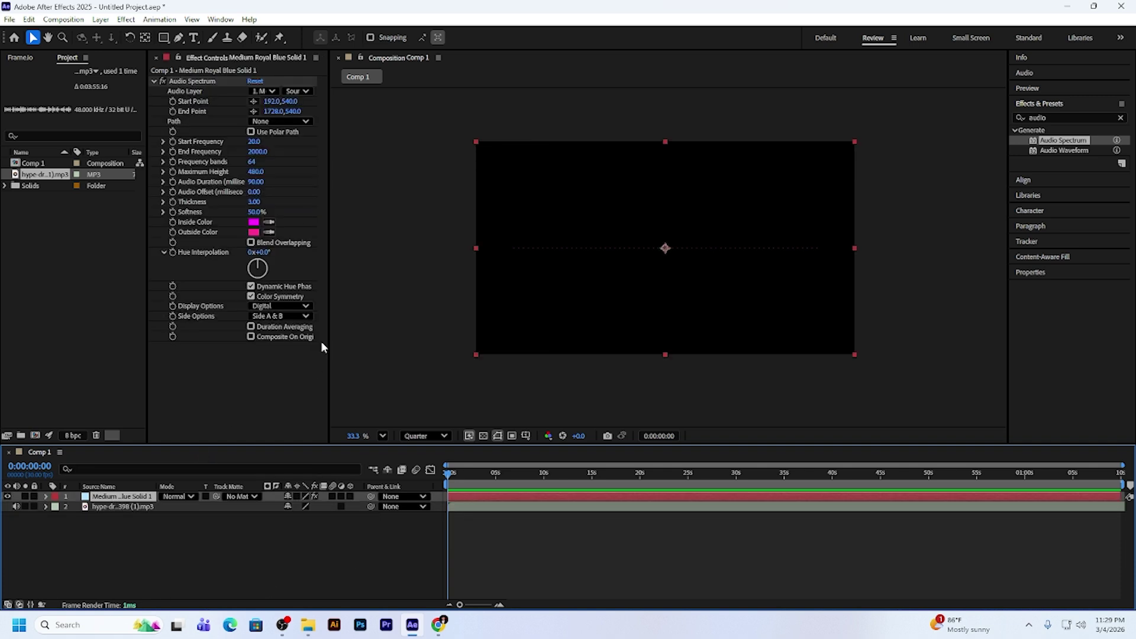
left_click(271, 92)
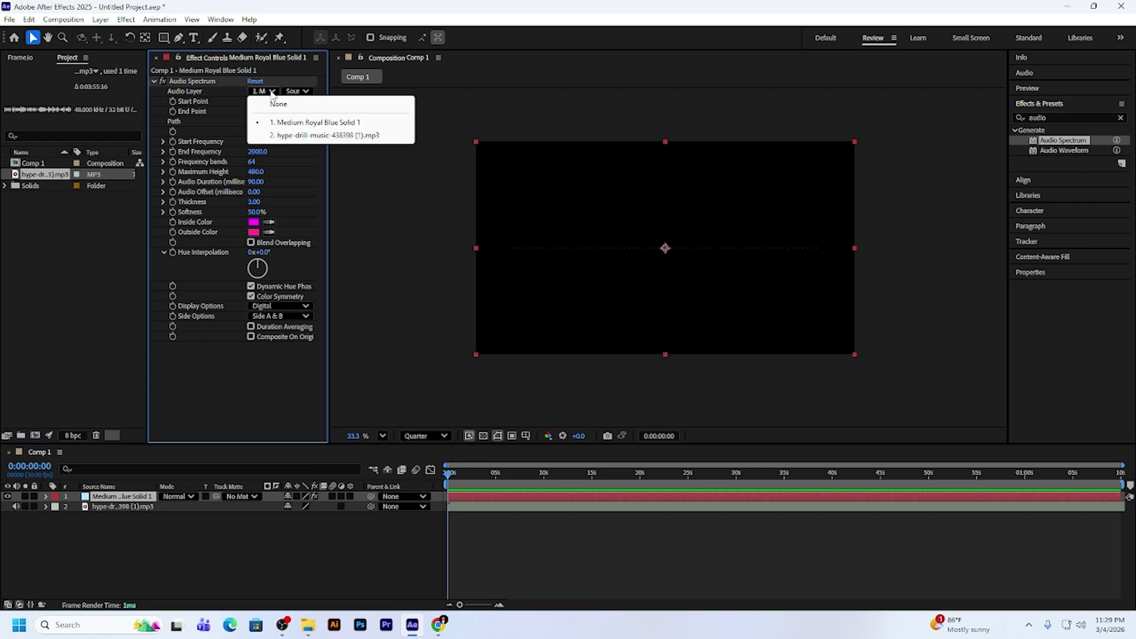
left_click(291, 135)
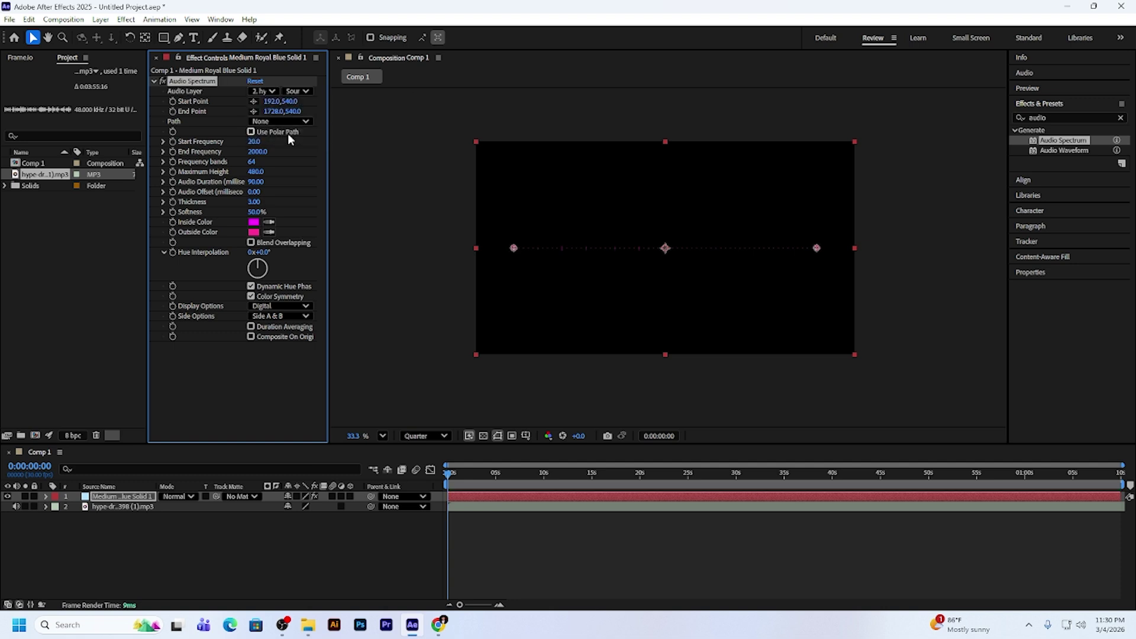
Play back the composition to check how the spectrum reacts to the music
left_click(495, 510)
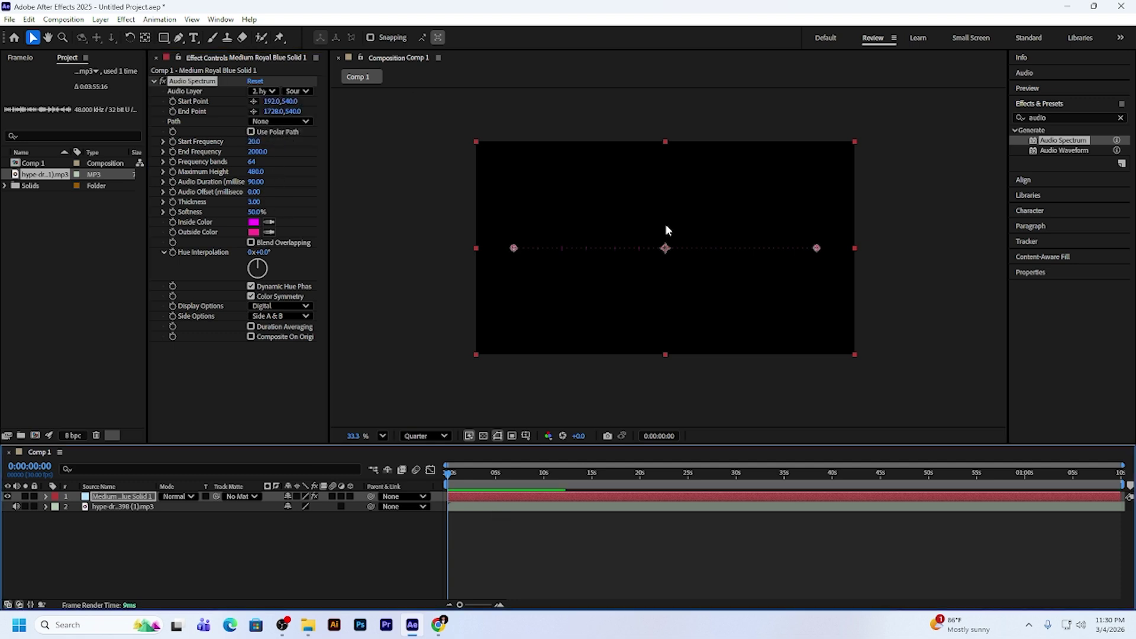
scroll(644, 272, "up", 3)
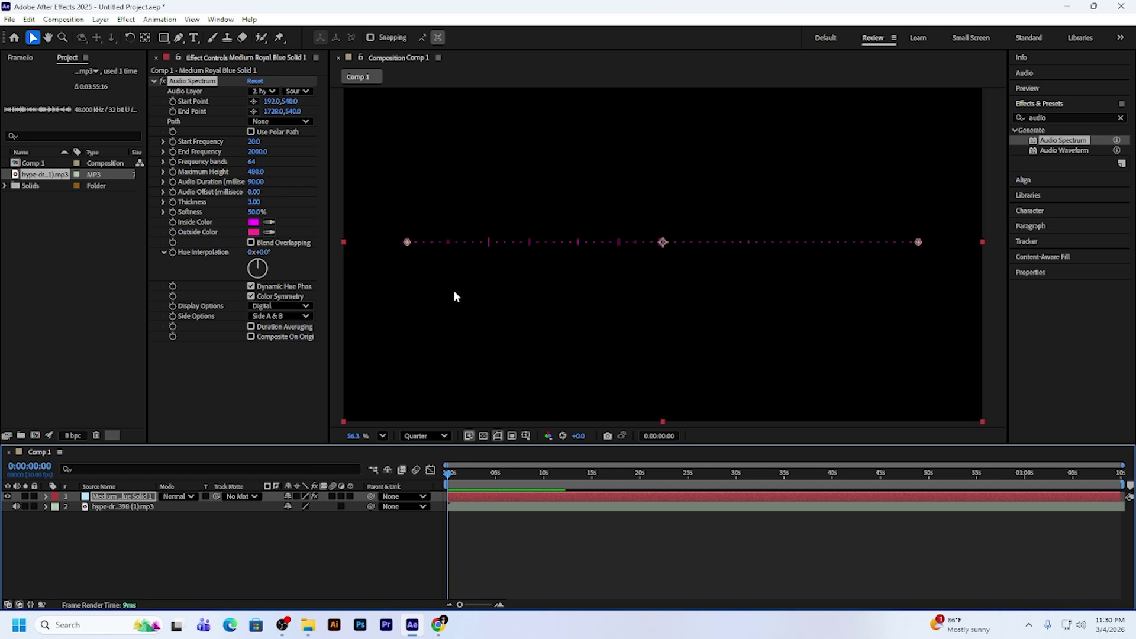
key("space")
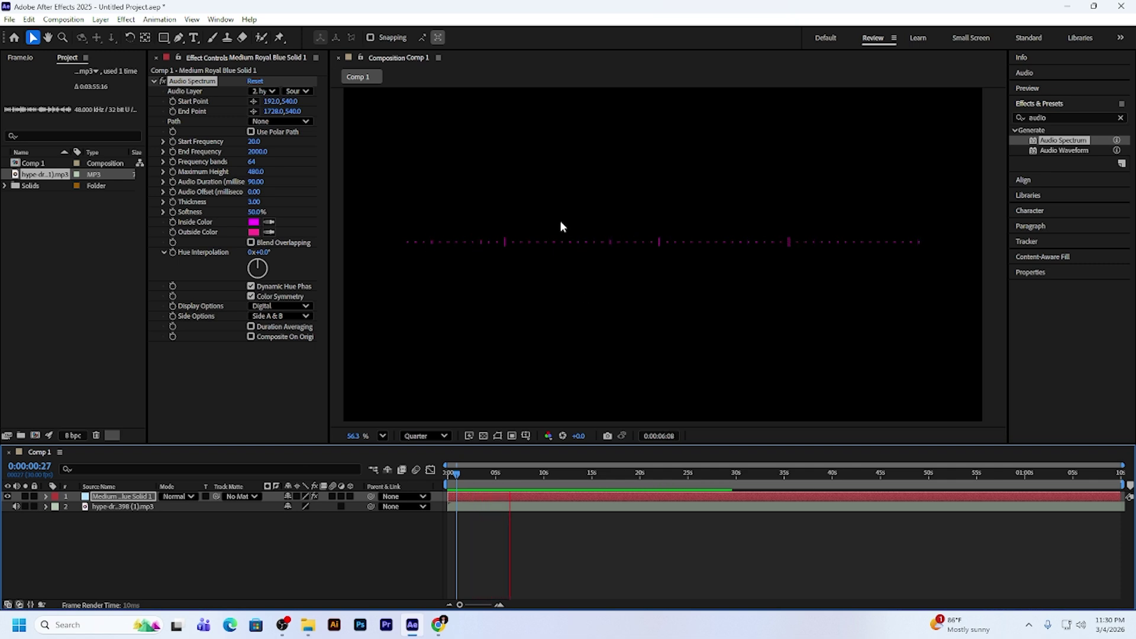
left_click(525, 503)
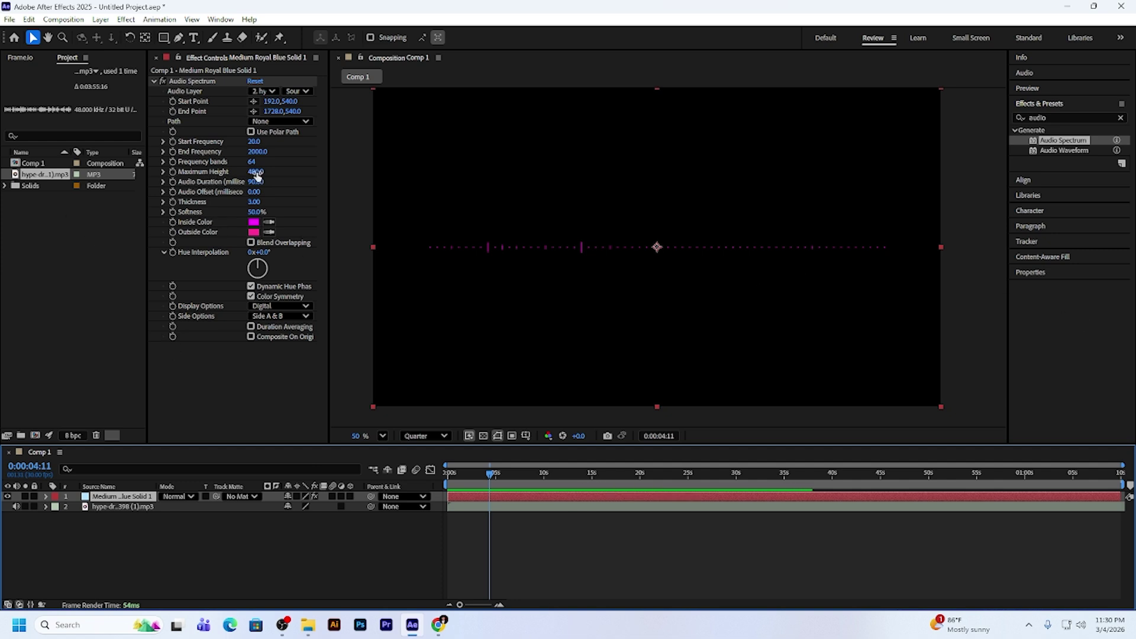
Raise the Audio Spectrum's Maximum Height to 3290
left_click_drag(256, 171, 452, 197)
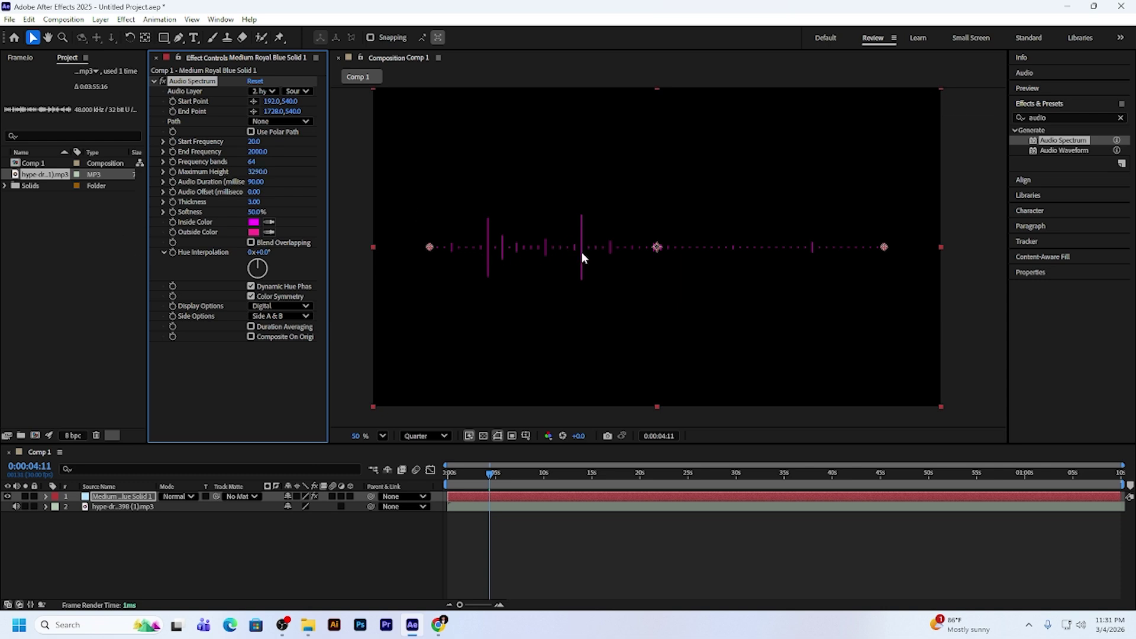
key("slash")
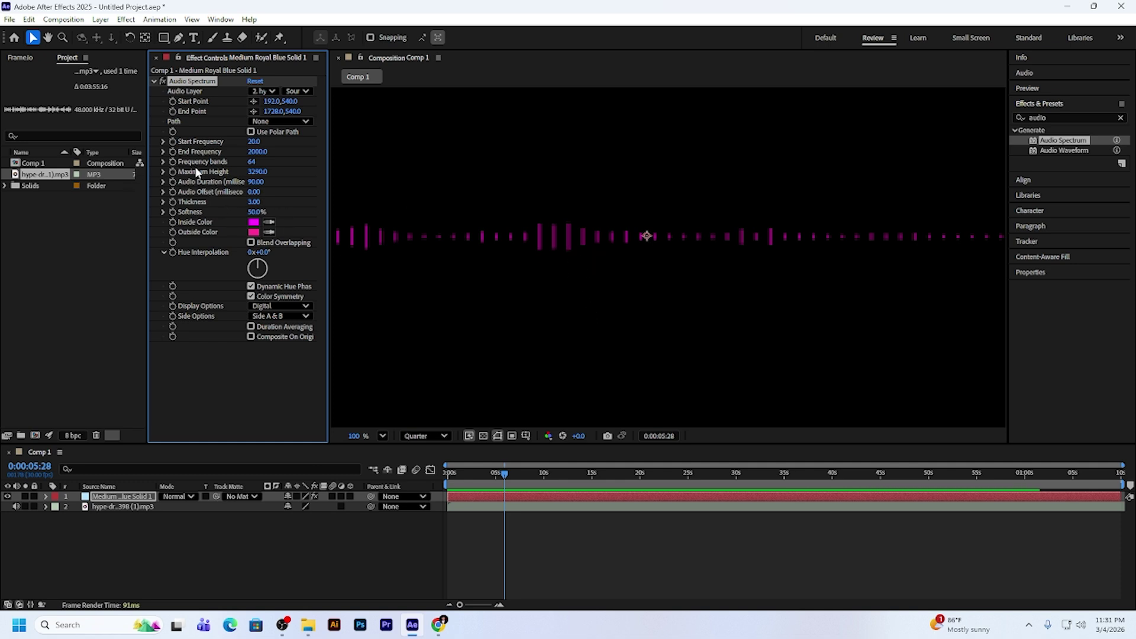
Set the Audio Spectrum's Frequency bands to 150
left_click_drag(253, 162, 329, 171)
left_click(255, 162)
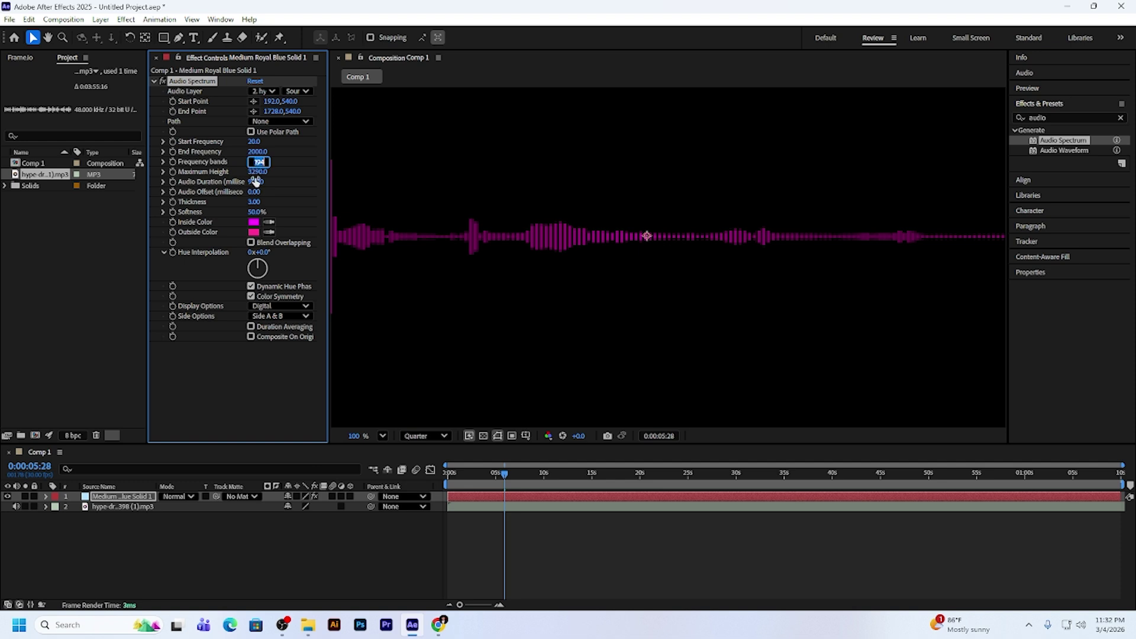
type("150")
key("Return")
Play back the composition and examine the height and density of the spectrum bars, ending at 0:00:18:27
key("space")
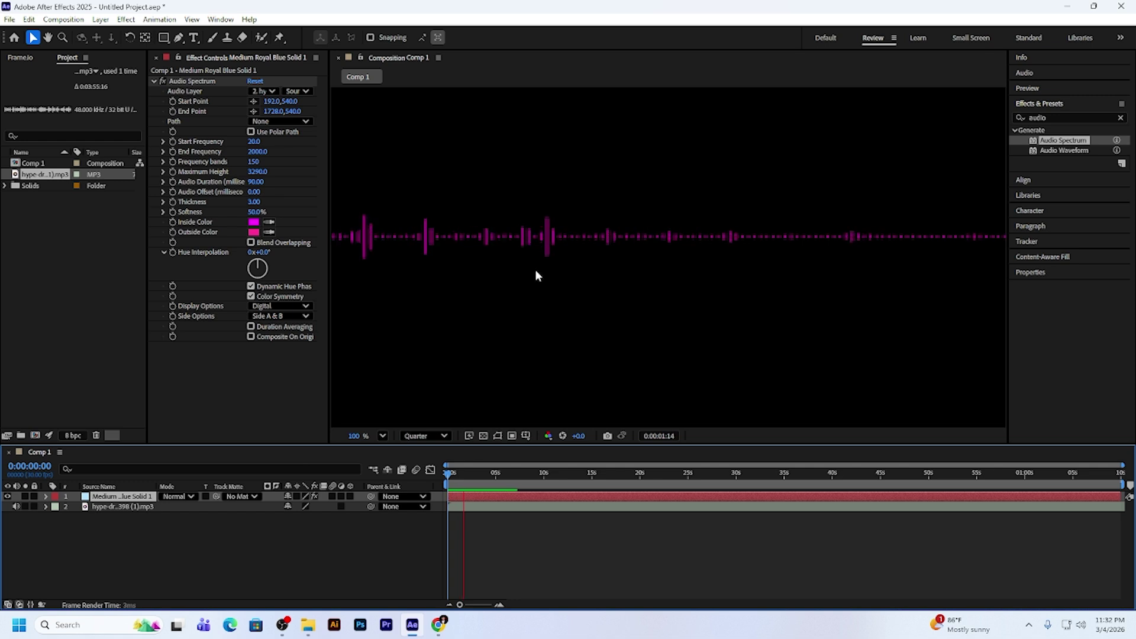
scroll(518, 227, "down", 1)
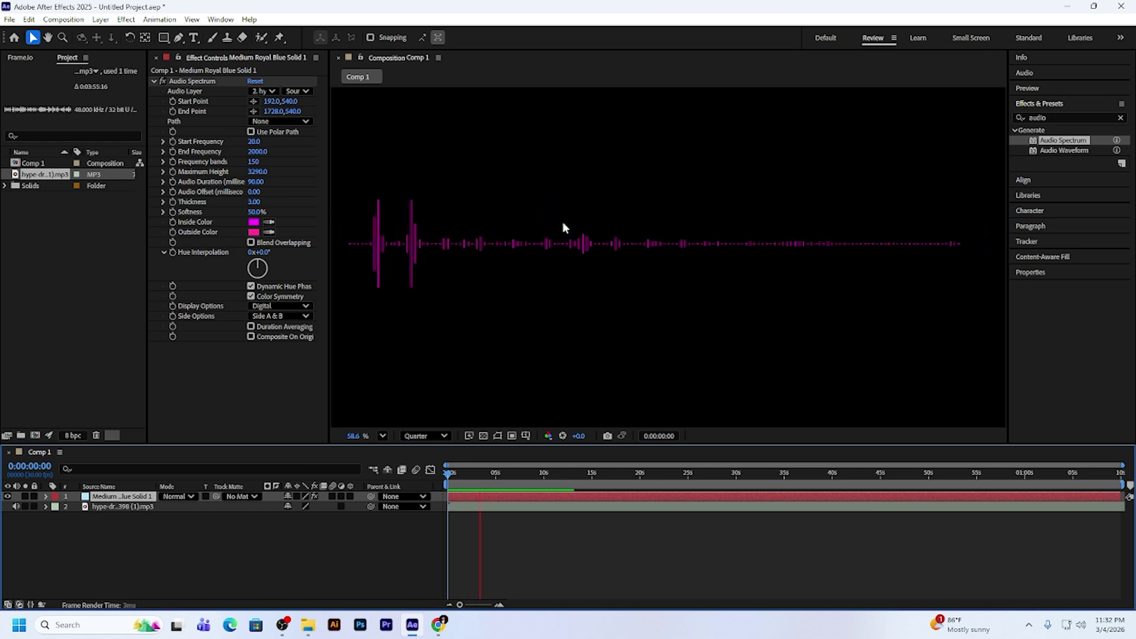
scroll(563, 223, "down", 1)
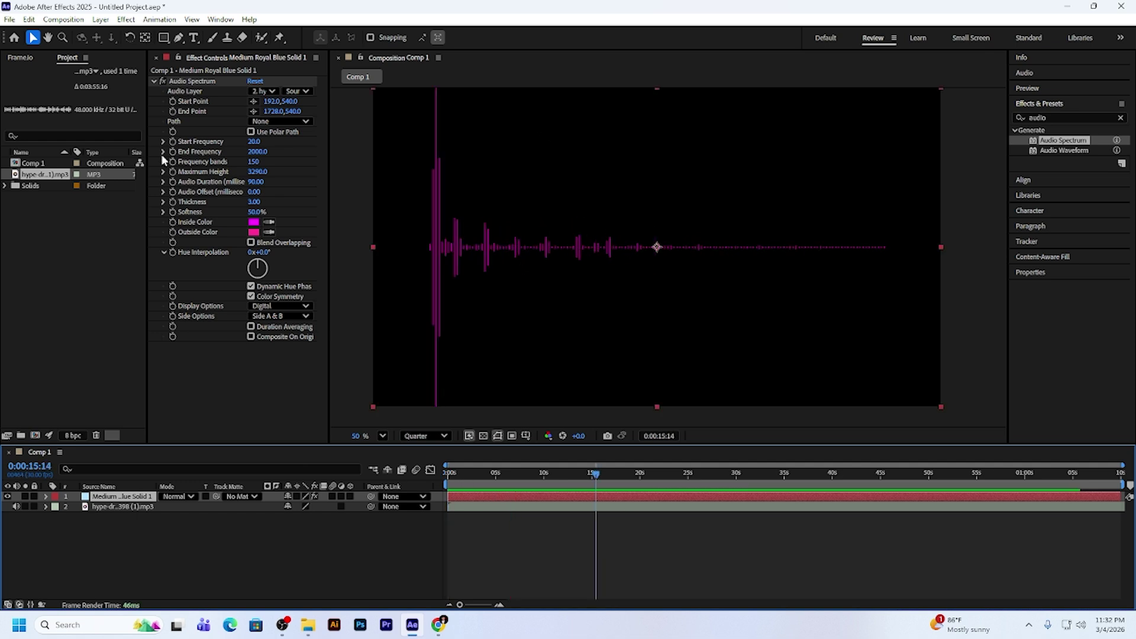
scroll(546, 181, "down", 1)
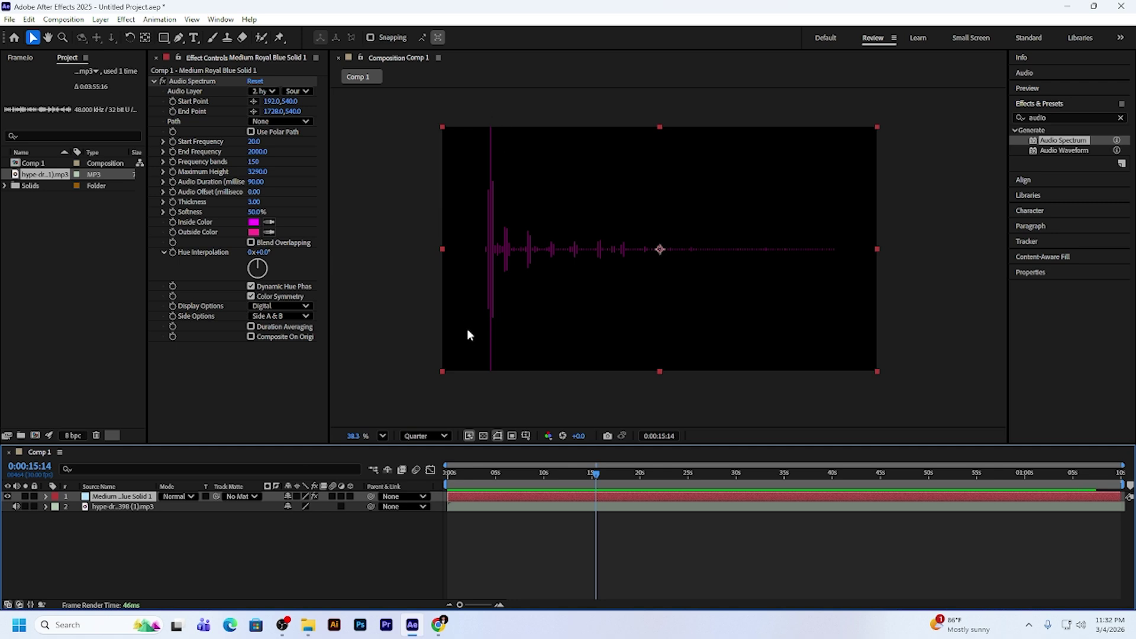
scroll(492, 128, "up", 1)
scroll(492, 129, "up", 1)
scroll(491, 133, "down", 1)
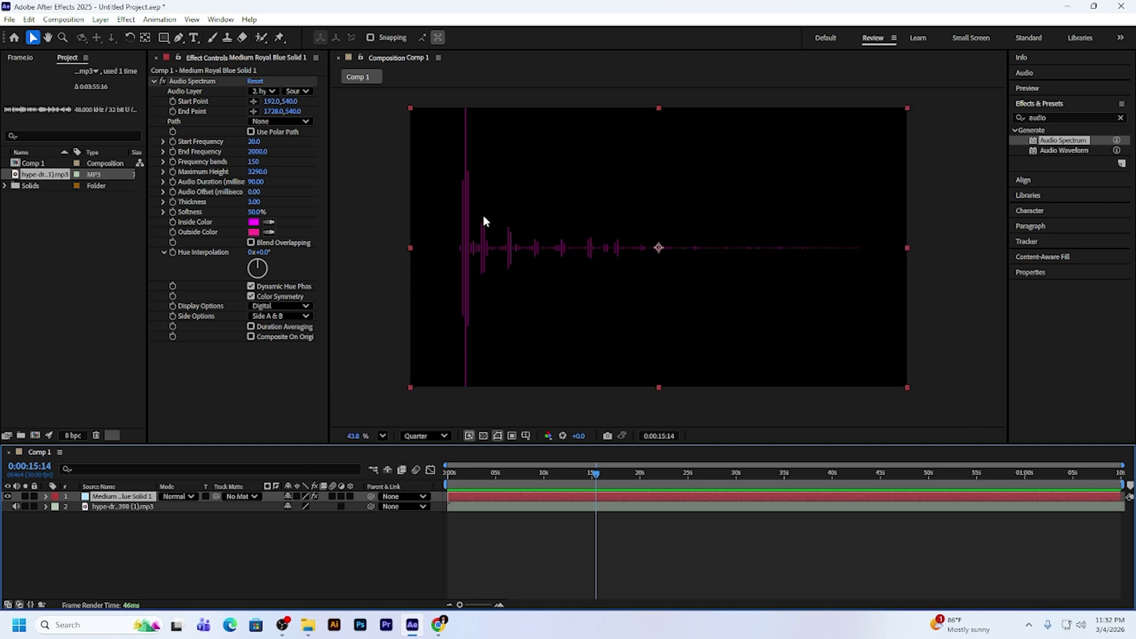
left_click(629, 473)
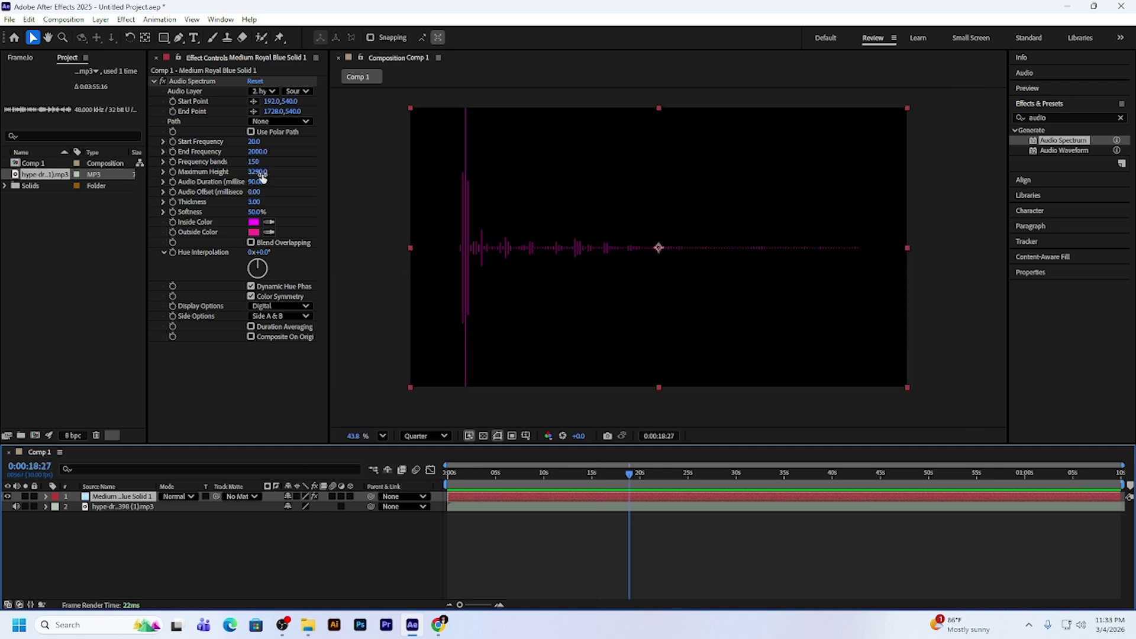
Set the Audio Spectrum's Maximum Height to 780
left_click_drag(262, 177, 113, 177)
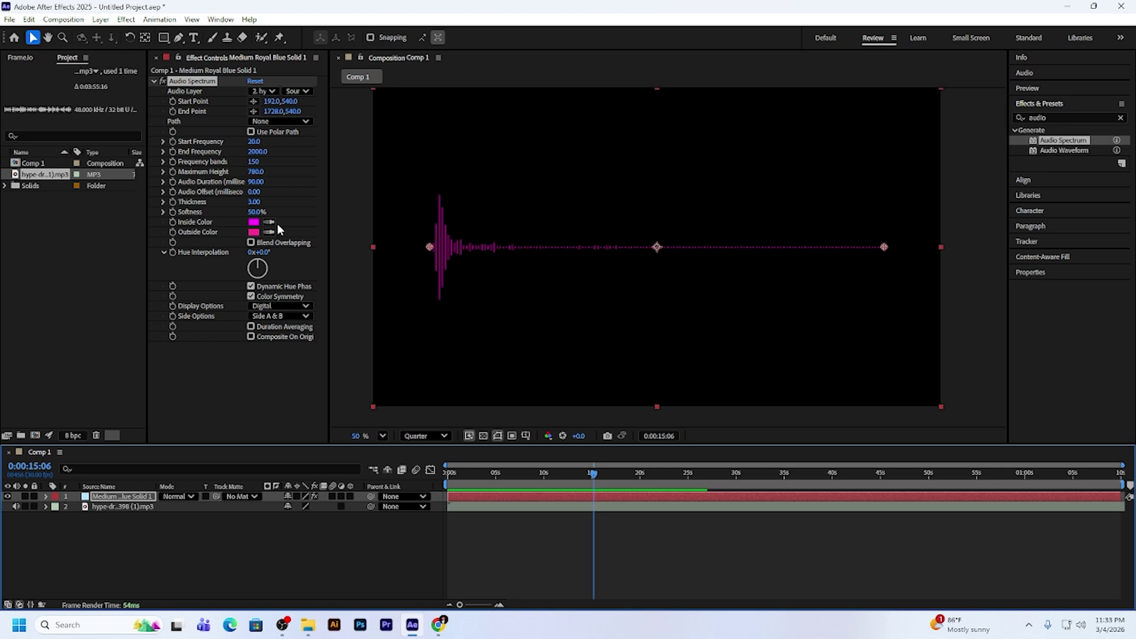
scroll(484, 242, "down", 1)
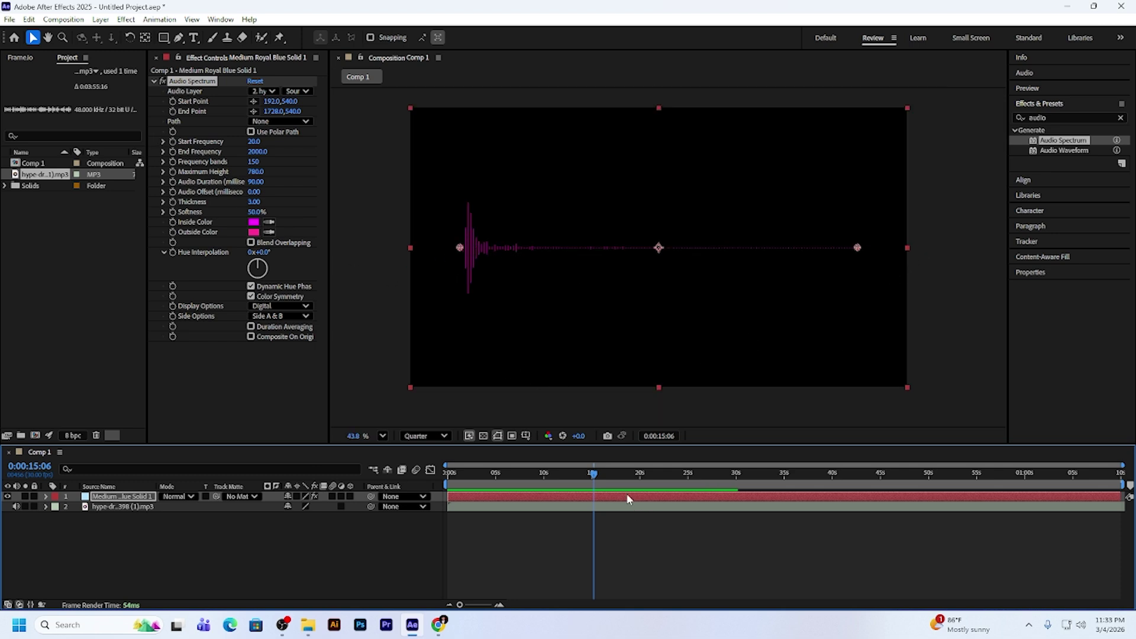
Try to move the spectrum's solid layer down towards the lower edge of the frame
left_click_drag(658, 261, 652, 375)
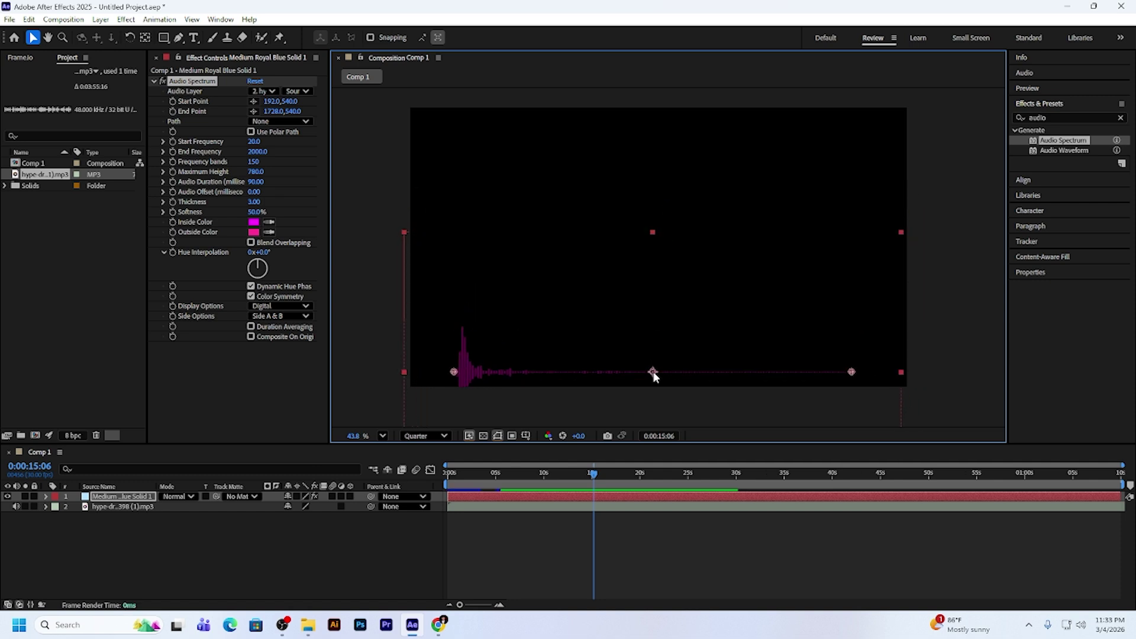
key("ctrl+z")
left_click_drag(656, 248, 644, 335)
key("ctrl+z")
Show the Title/Action Safe guides and lower the spectrum's End Point to 1724, 964 and its Start Point to about 194, 970
left_click_drag(595, 474, 550, 473)
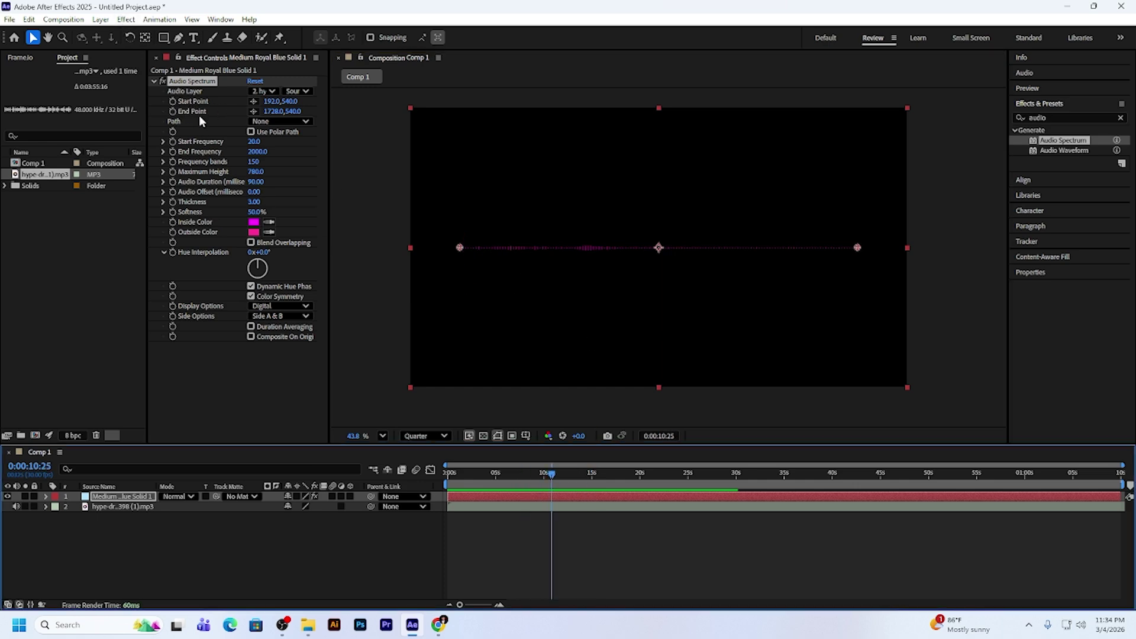
left_click(237, 123)
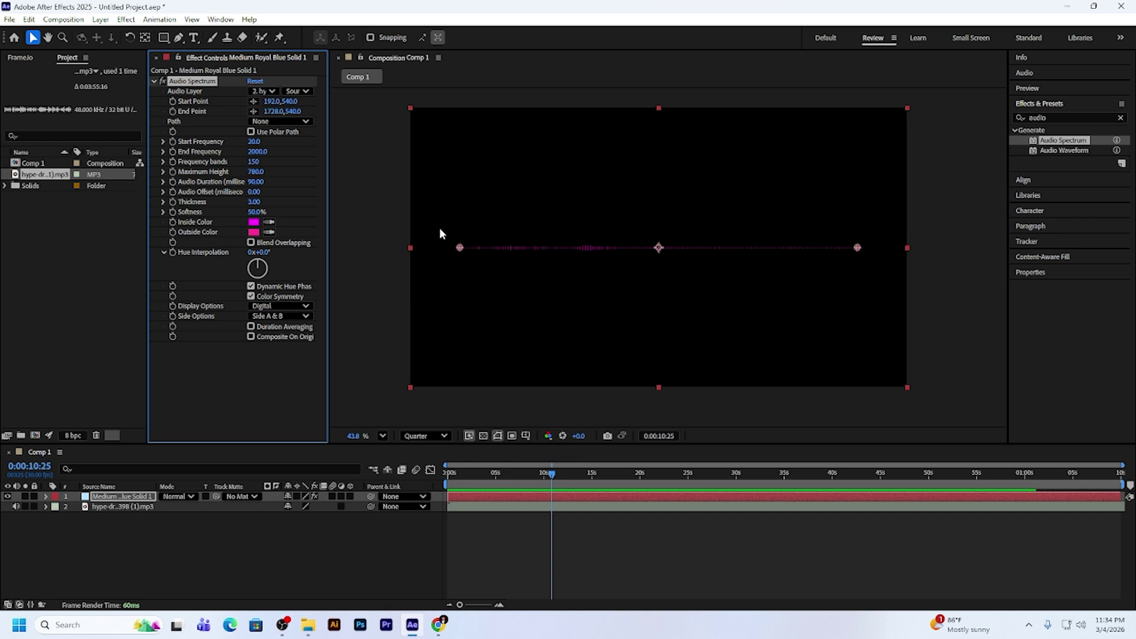
scroll(460, 247, "down", 2)
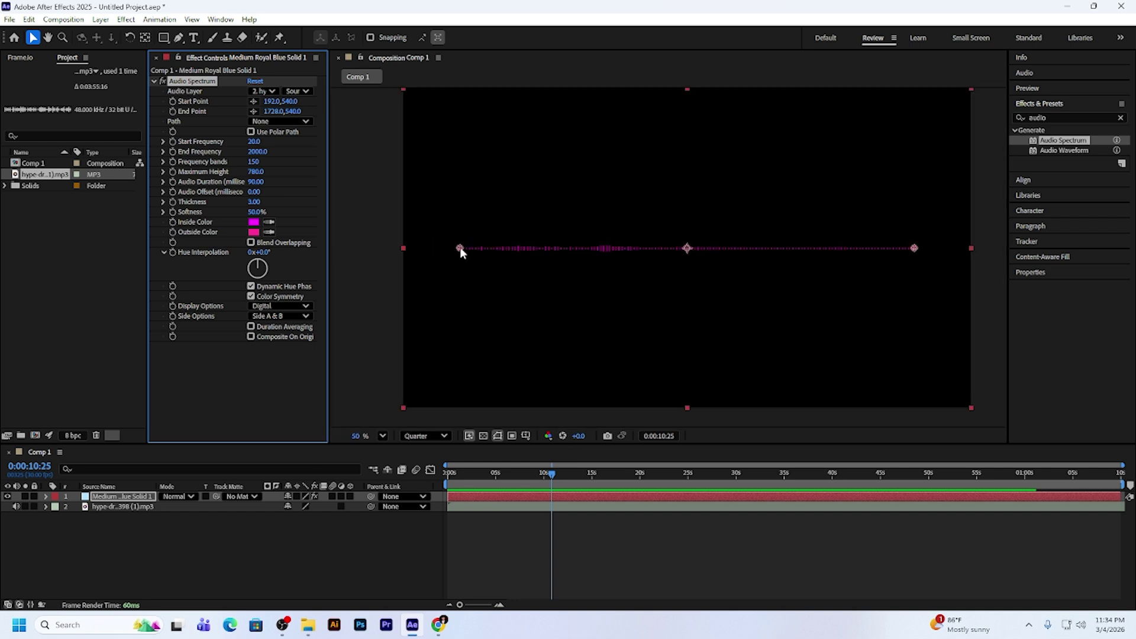
left_click(526, 436)
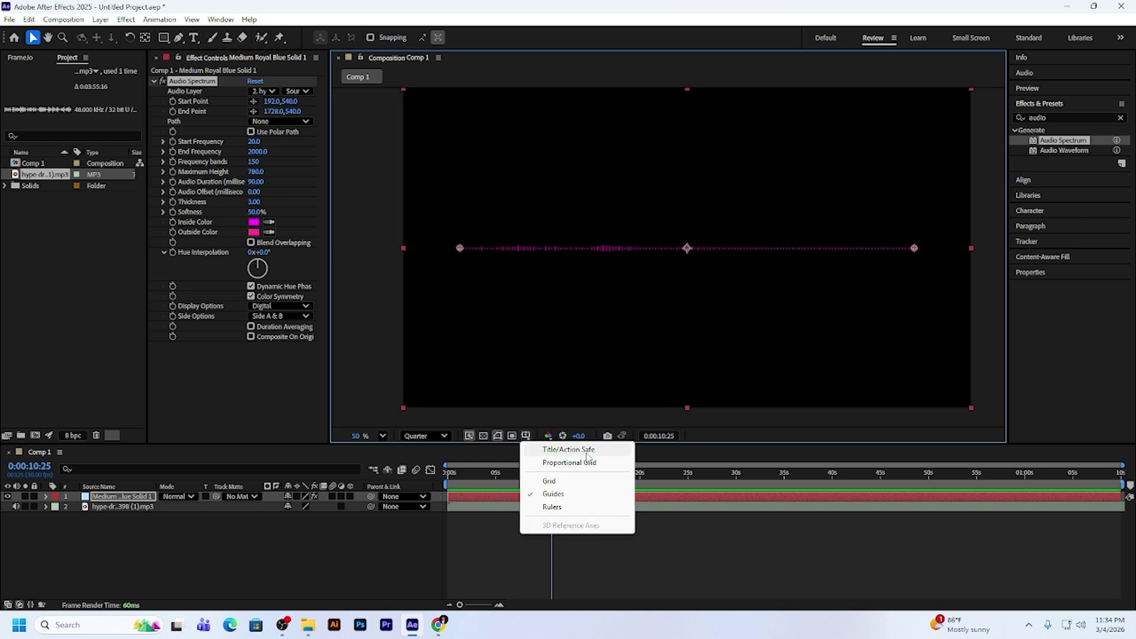
left_click(587, 454)
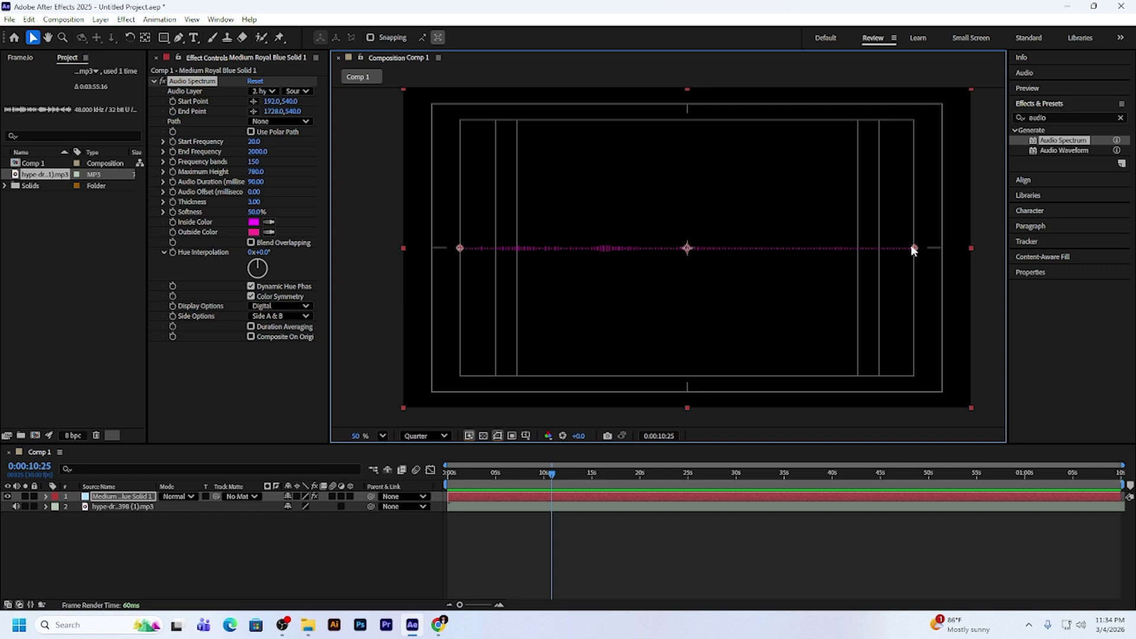
left_click_drag(912, 247, 913, 375)
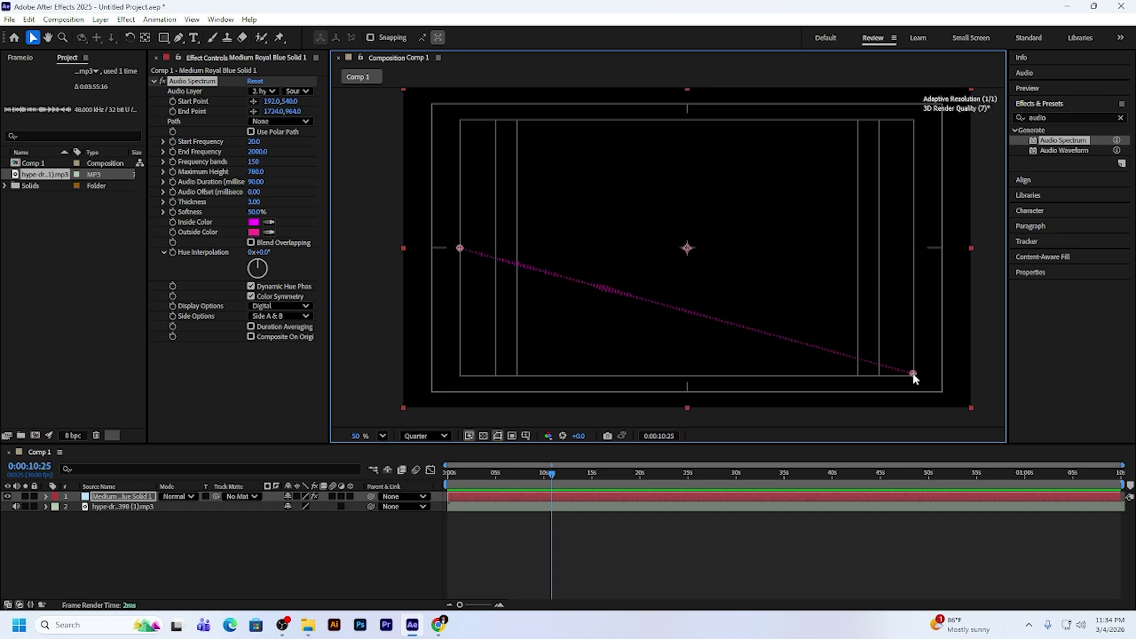
left_click_drag(460, 248, 461, 375)
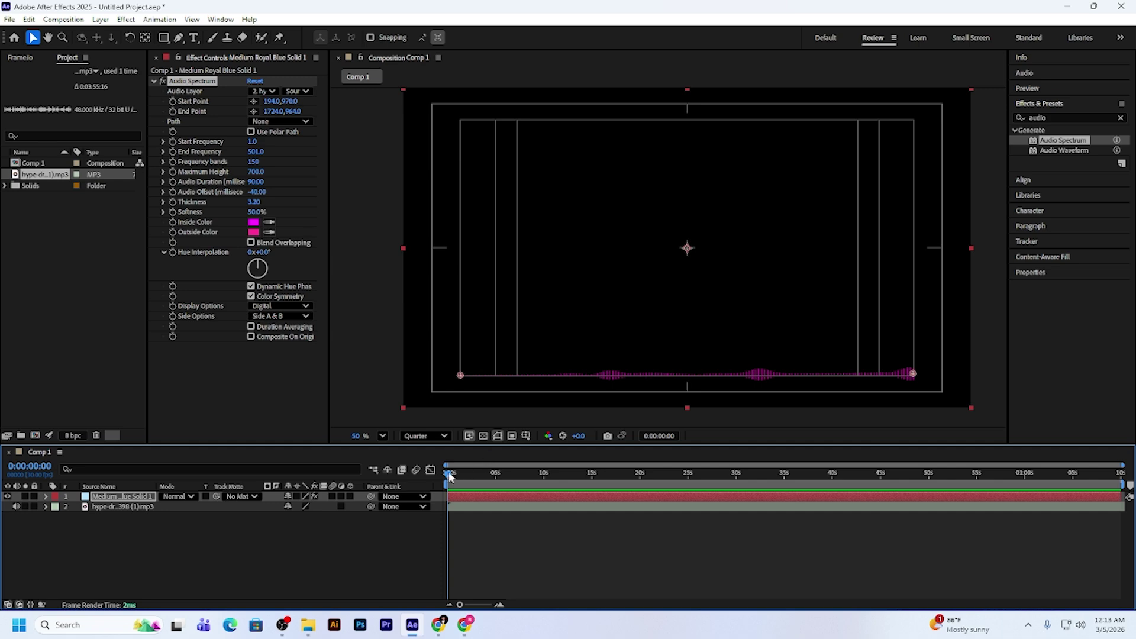
Go to 0:00:02:05 and hide the Title/Action Safe guides
left_click_drag(449, 476, 468, 473)
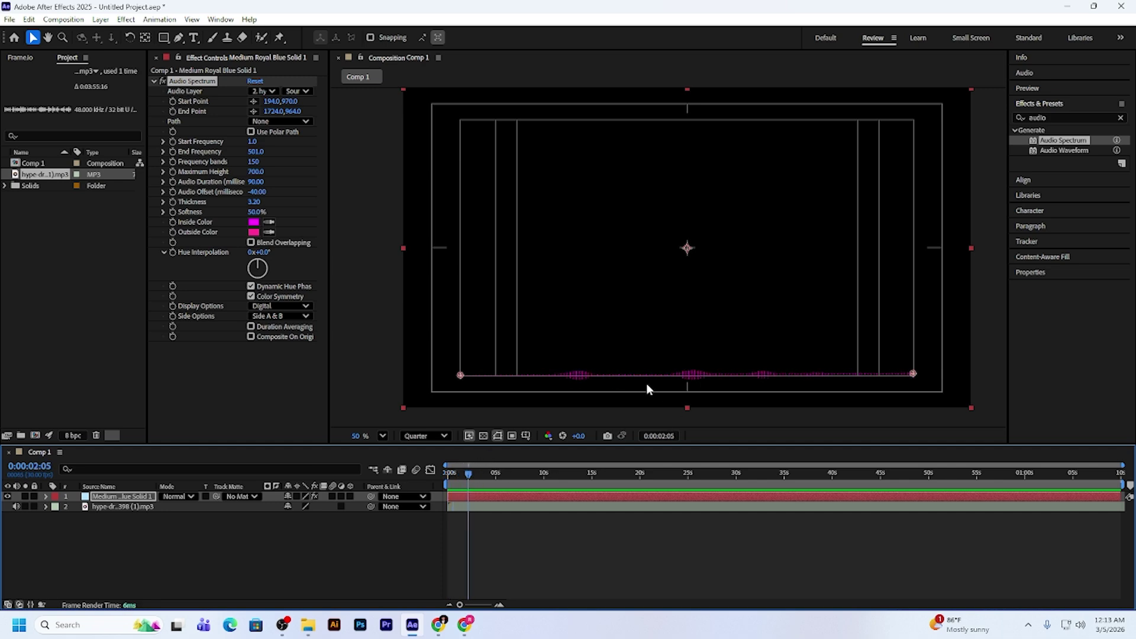
left_click(635, 375)
key("apostrophe")
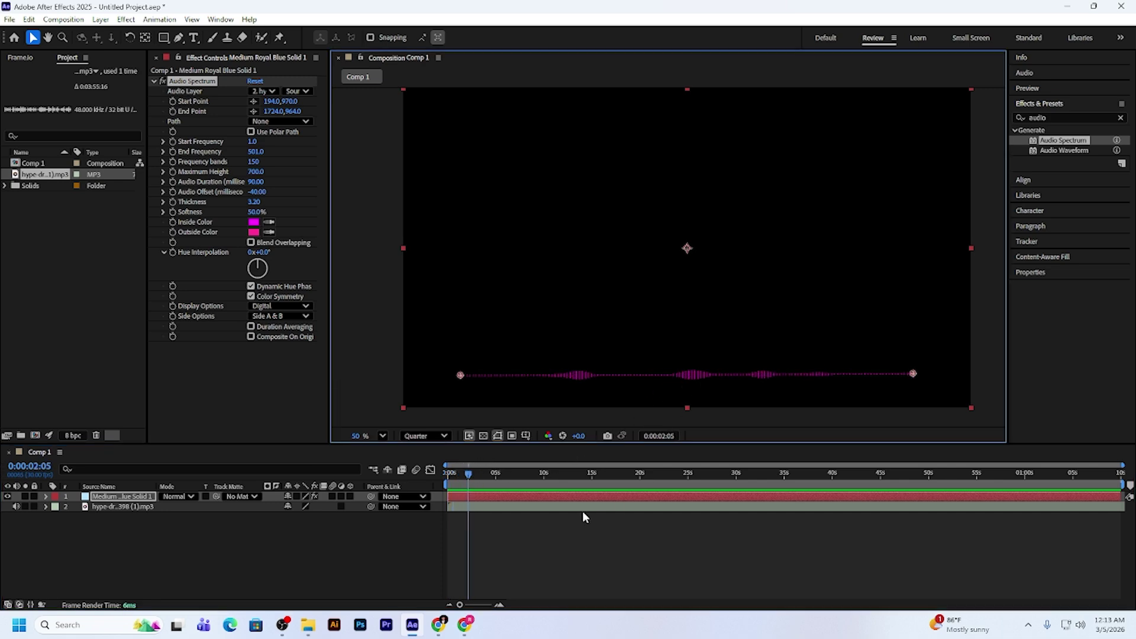
left_click(254, 221)
left_click(463, 237)
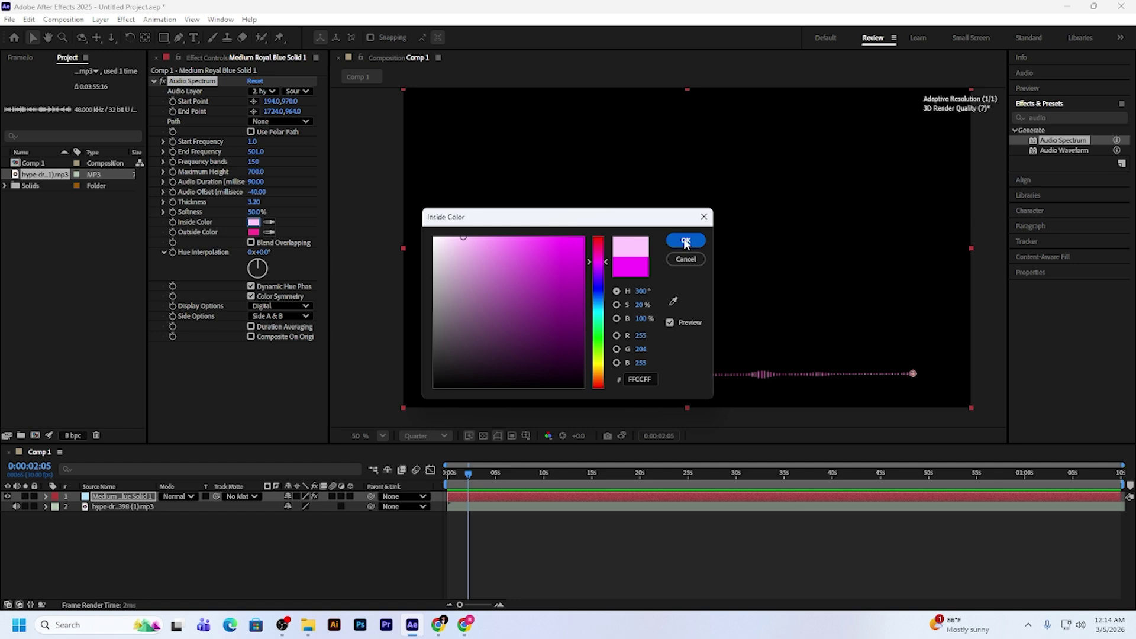
left_click(685, 259)
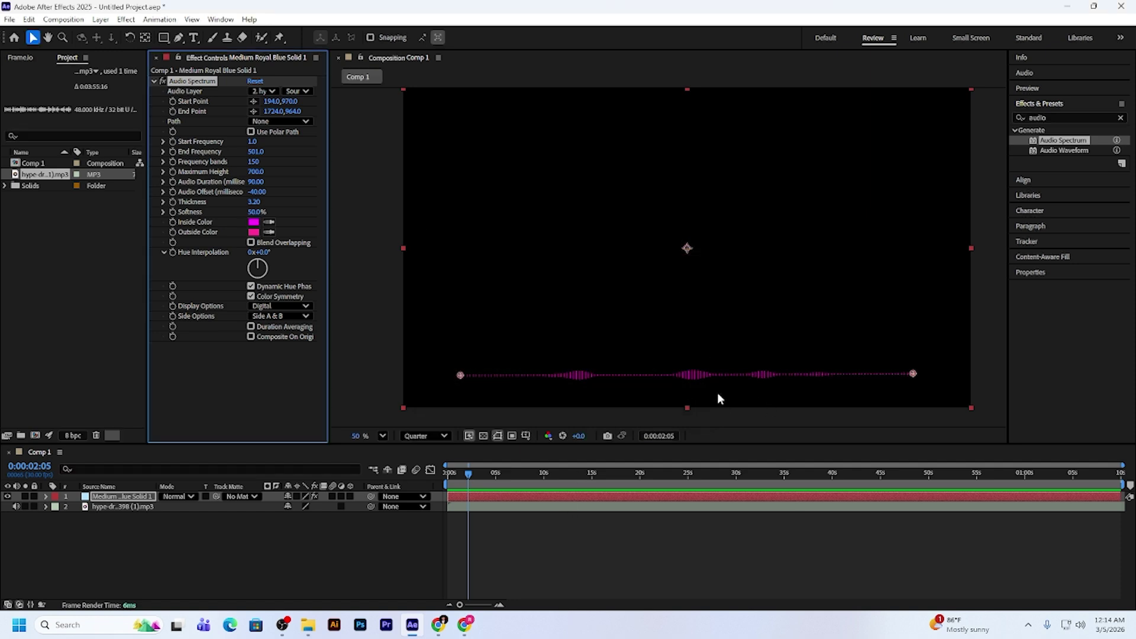
Set the Audio Spectrum's Hue Interpolation to 125°
scroll(671, 366, "down", 1)
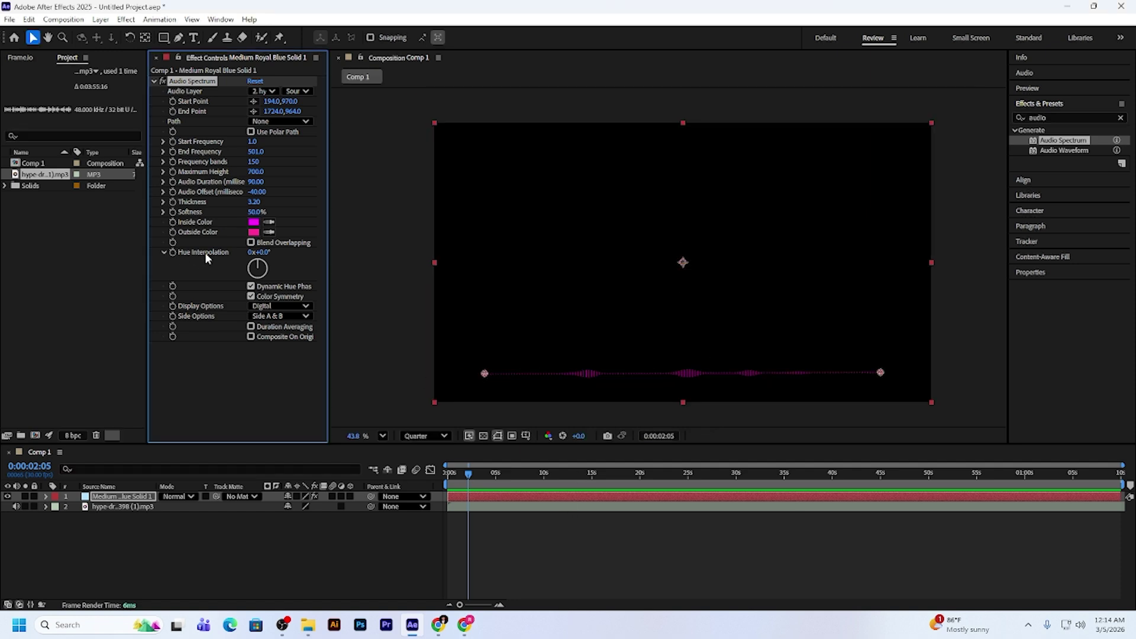
left_click_drag(260, 274, 273, 272)
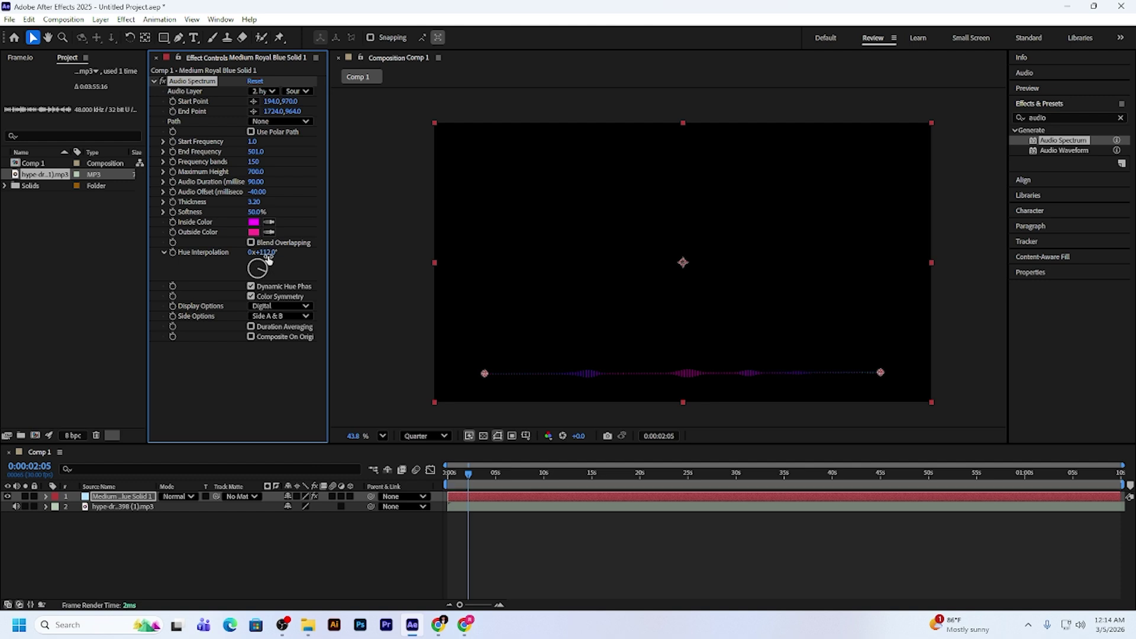
left_click(266, 252)
type("125")
key("Return")
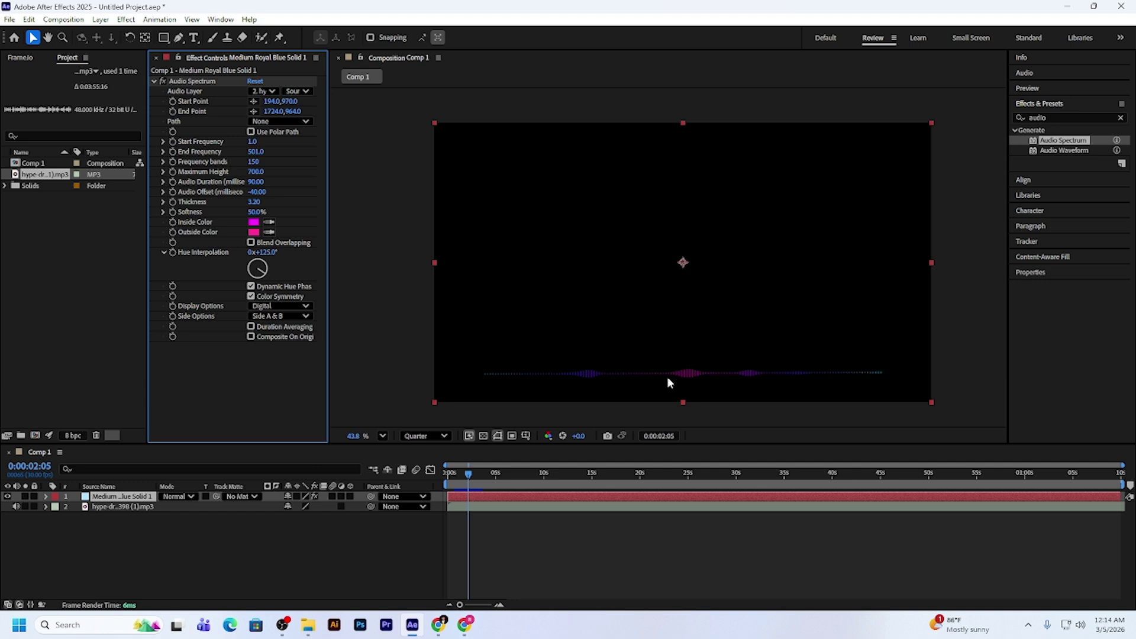
Play back the composition to check the spectrum's colours with the new hue interpolation
scroll(698, 388, "up", 1)
key("h")
left_click_drag(687, 340, 697, 320)
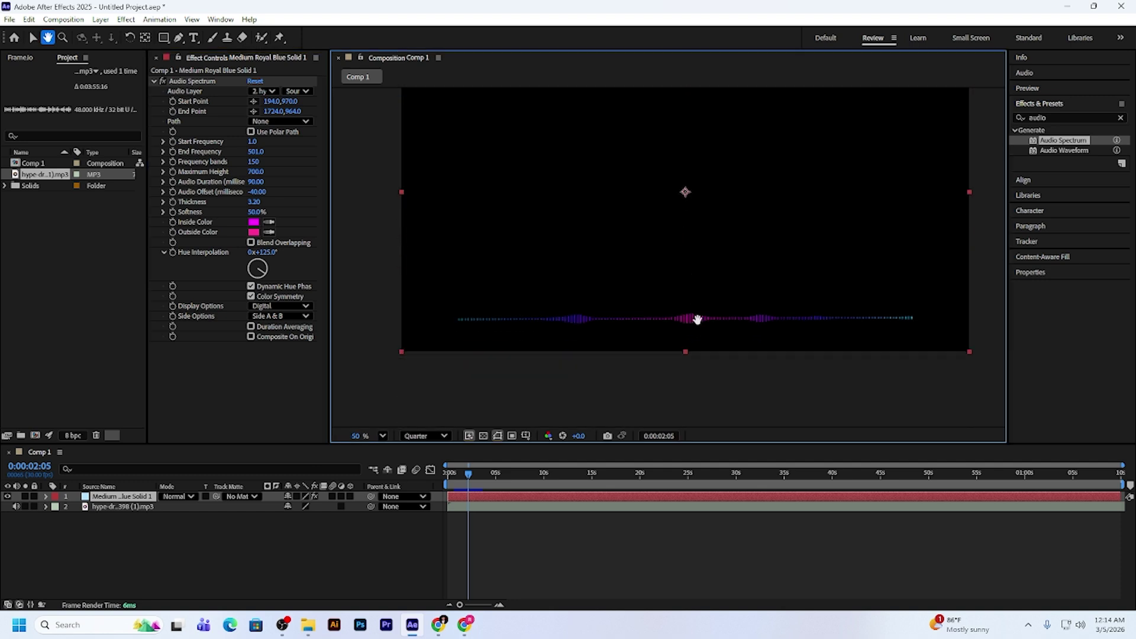
key("space")
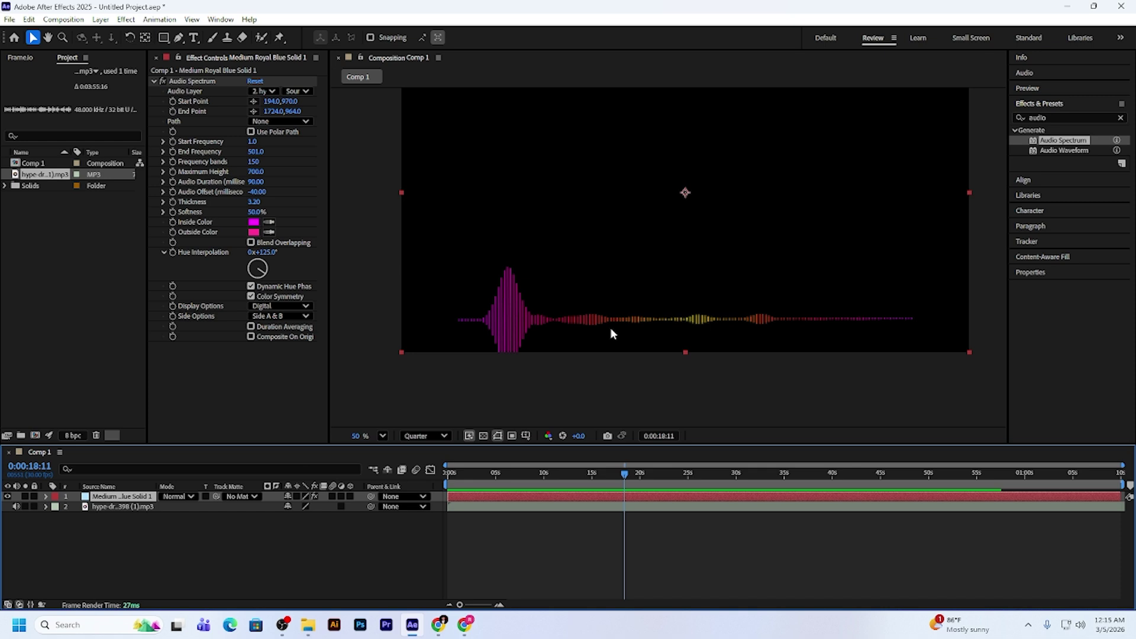
Switch the Audio Spectrum's Display Options to Analog lines and preview the look from the start and from 0:00:09:23
left_click_drag(626, 477, 450, 485)
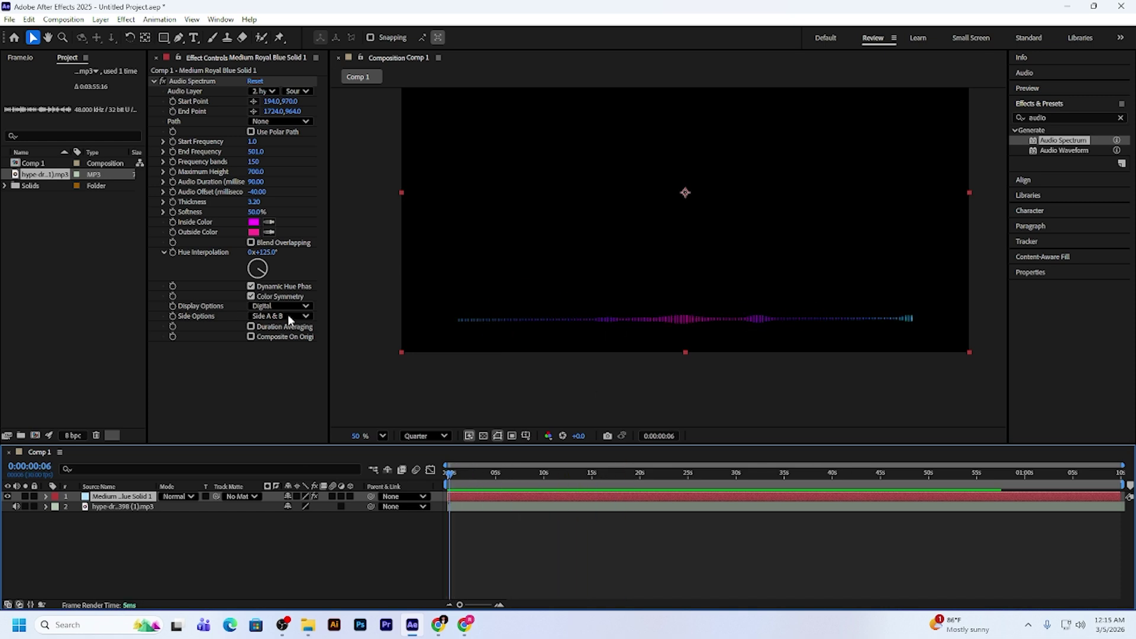
left_click(281, 306)
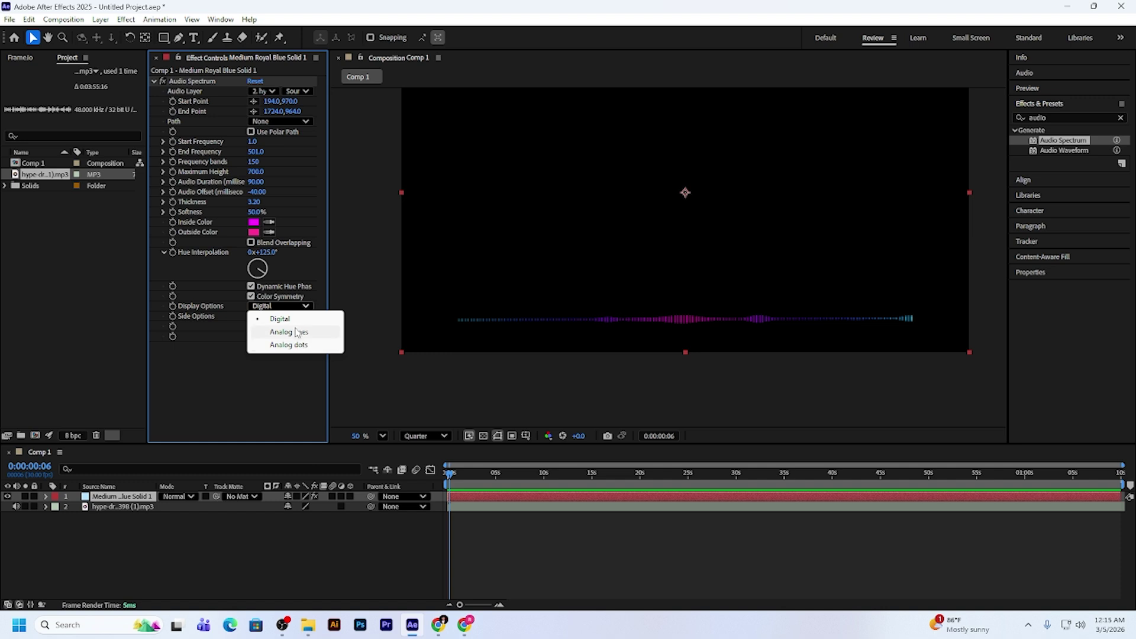
left_click(297, 332)
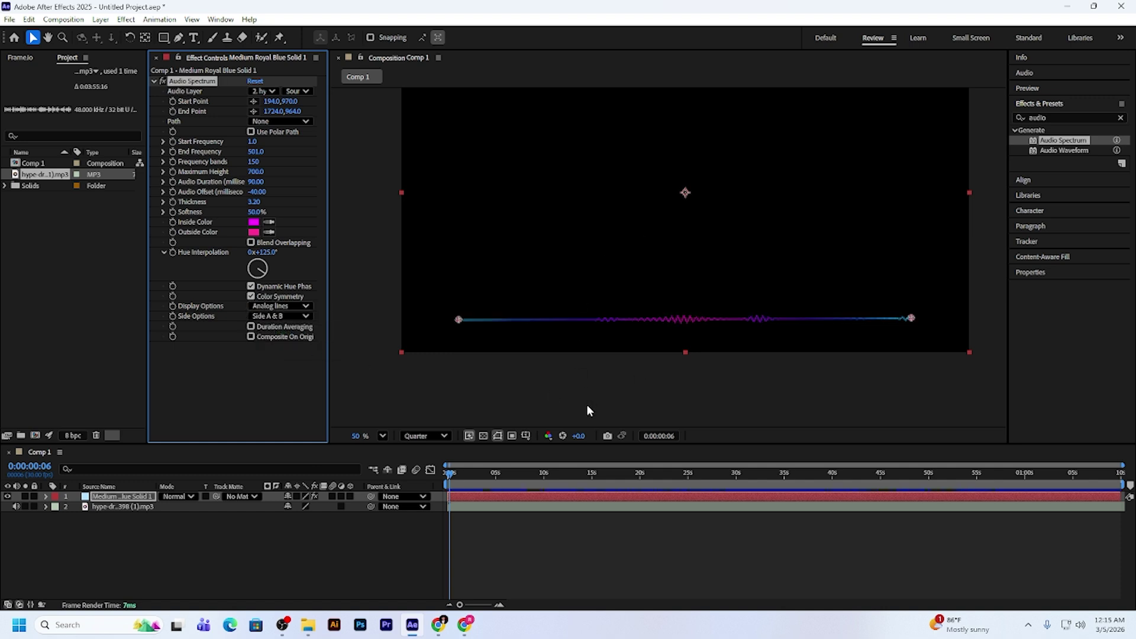
key("space")
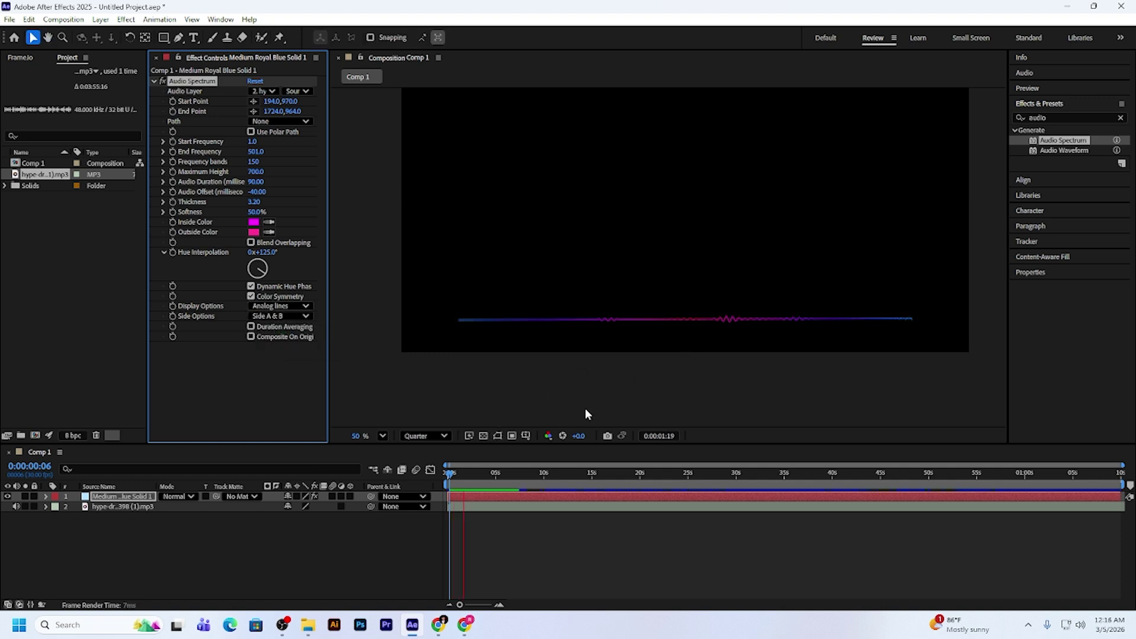
left_click(543, 482)
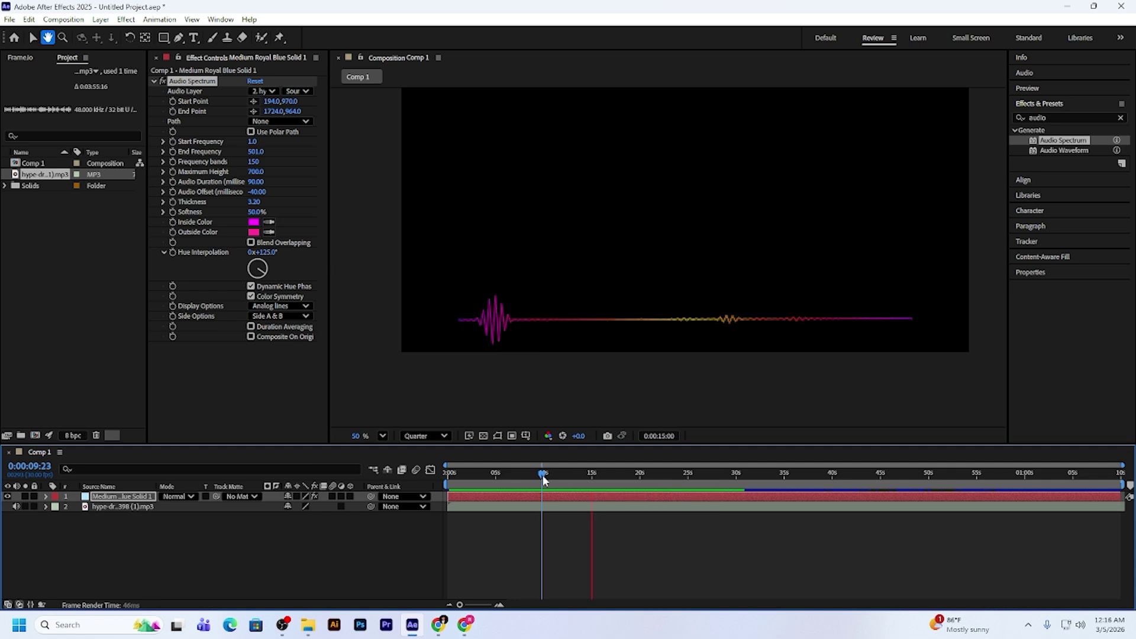
key("space")
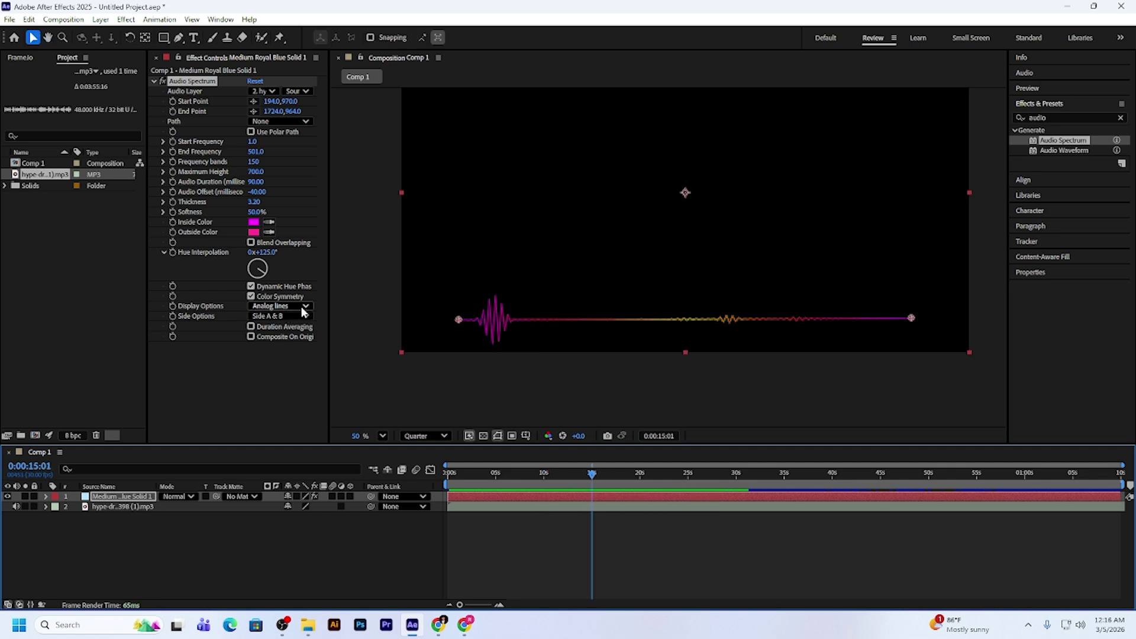
Switch the Audio Spectrum's Display Options to Analog dots and preview the look, including from 0:00:12:20
left_click(284, 307)
left_click(292, 347)
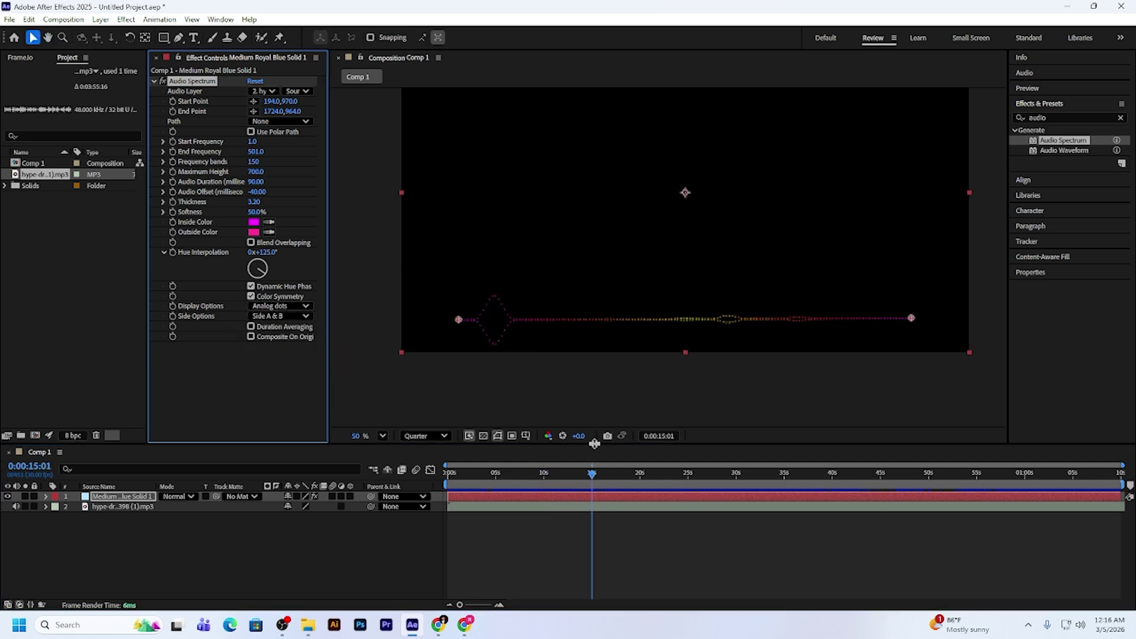
key("space")
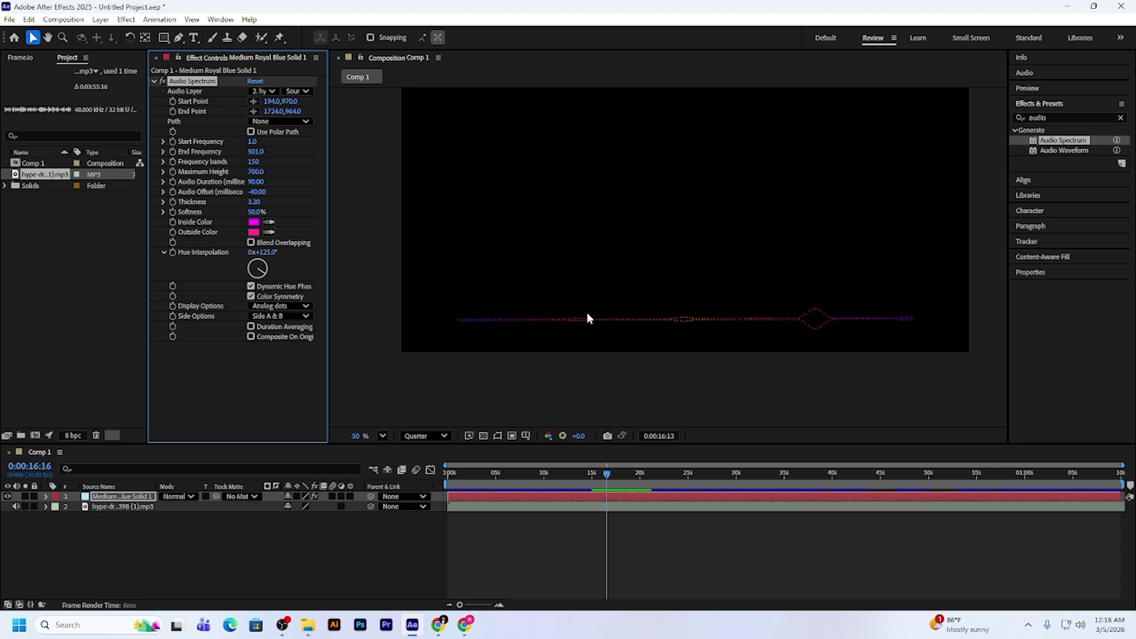
key("space")
left_click(571, 475)
key("space")
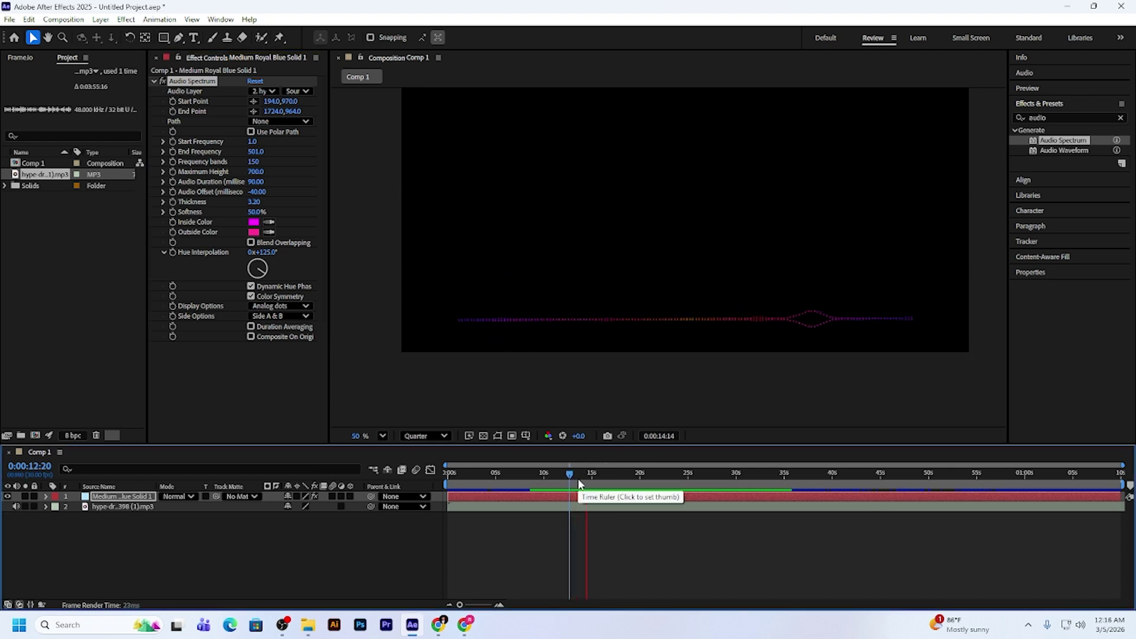
key("space")
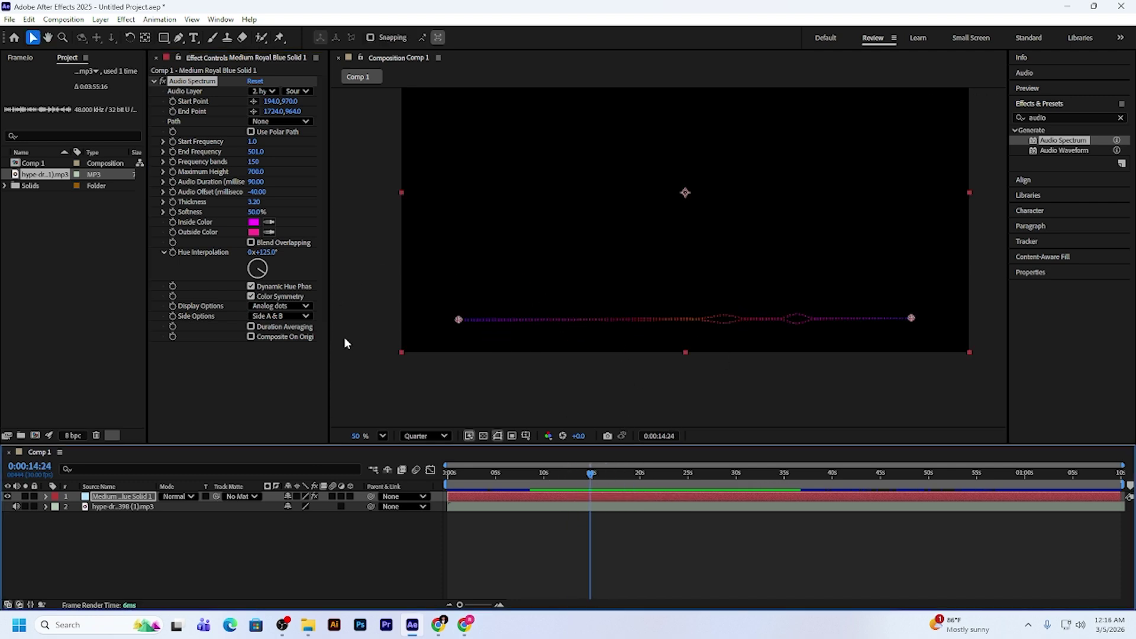
Set the Audio Spectrum's Display Options back to Digital and its Side Options to Side A
left_click(296, 308)
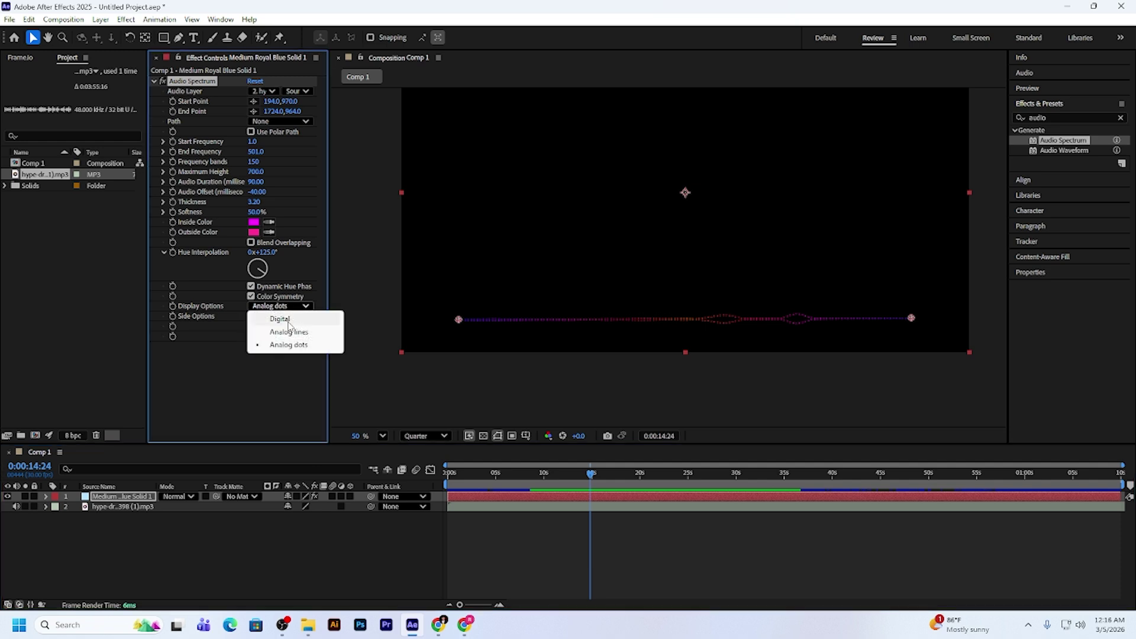
left_click(288, 323)
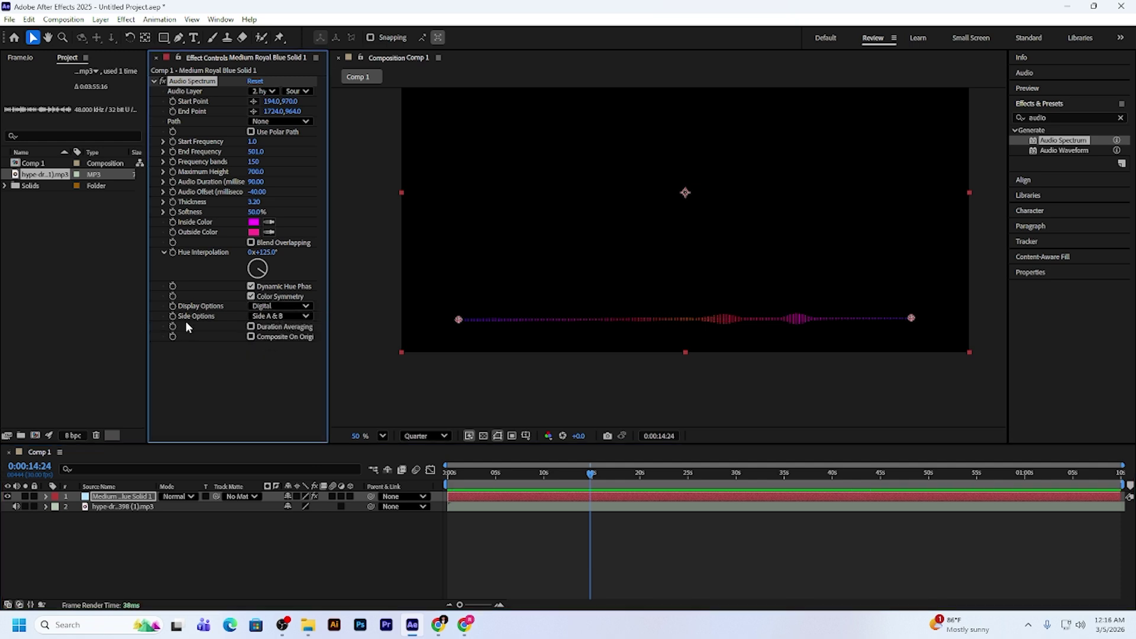
left_click(285, 317)
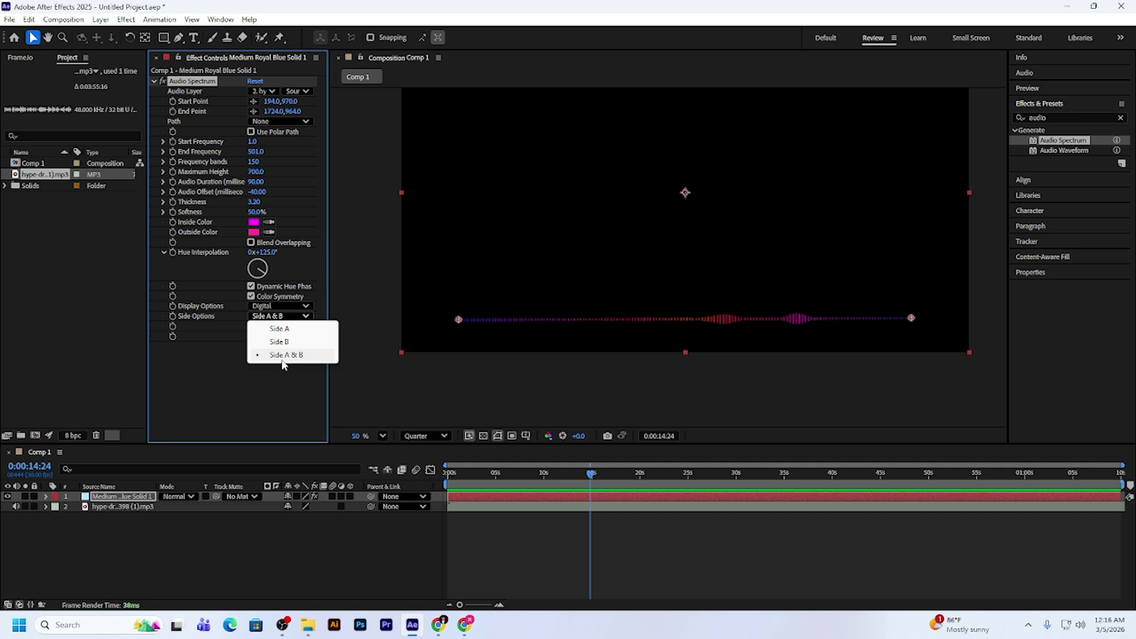
left_click(281, 329)
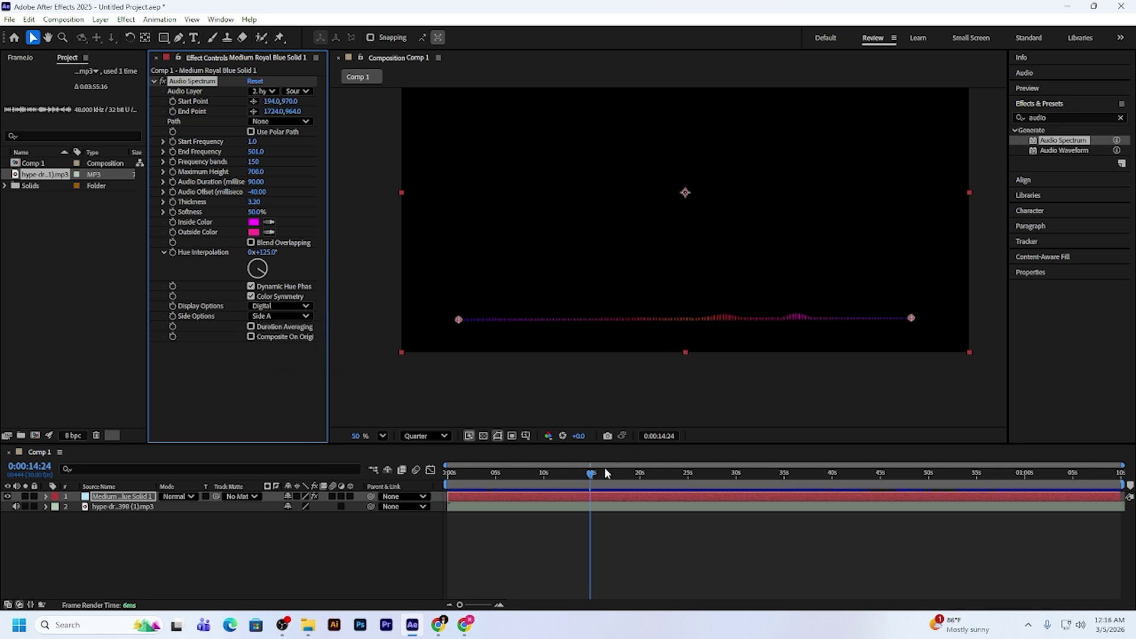
Return to the start of the composition and preview the Digital, Side A spectrum from 0:00:13:07
left_click_drag(588, 479, 433, 478)
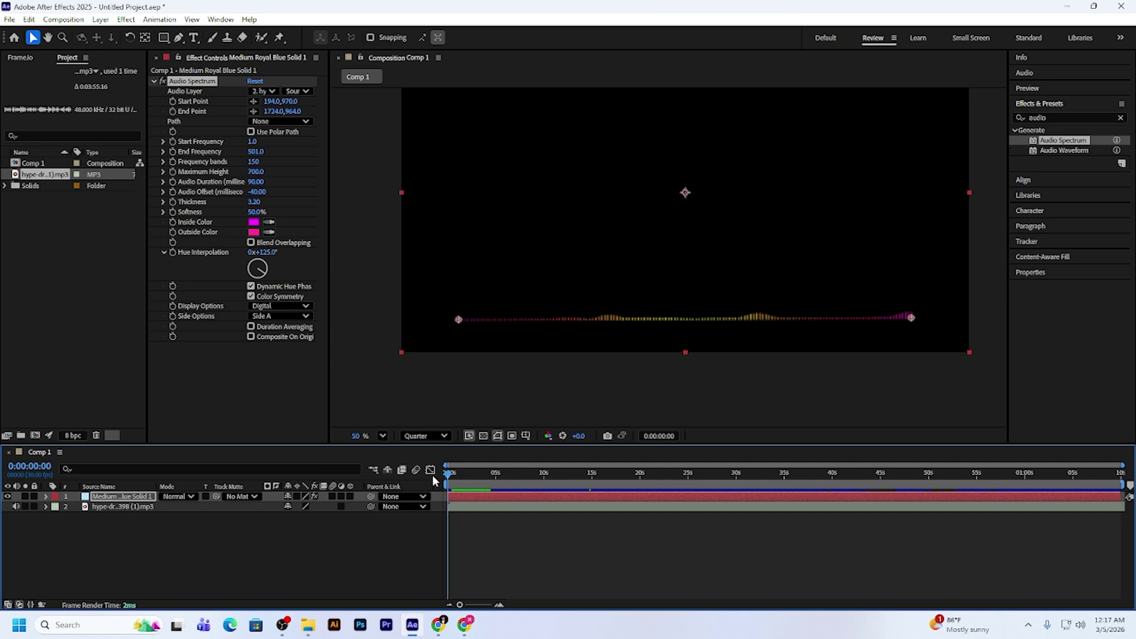
left_click(574, 478)
key("space")
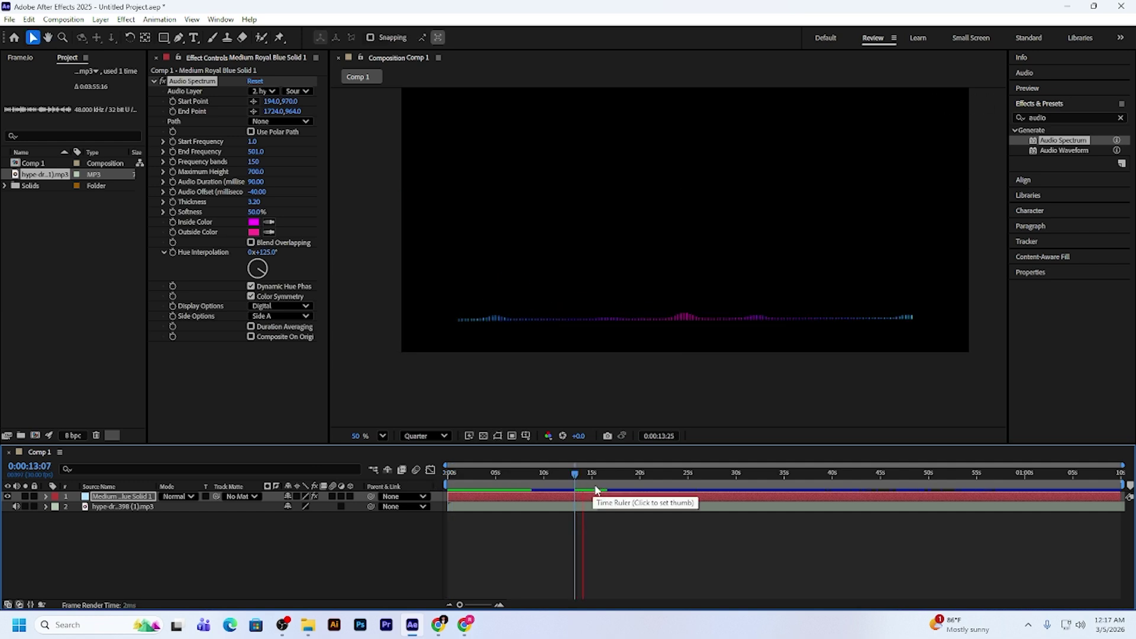
key("space")
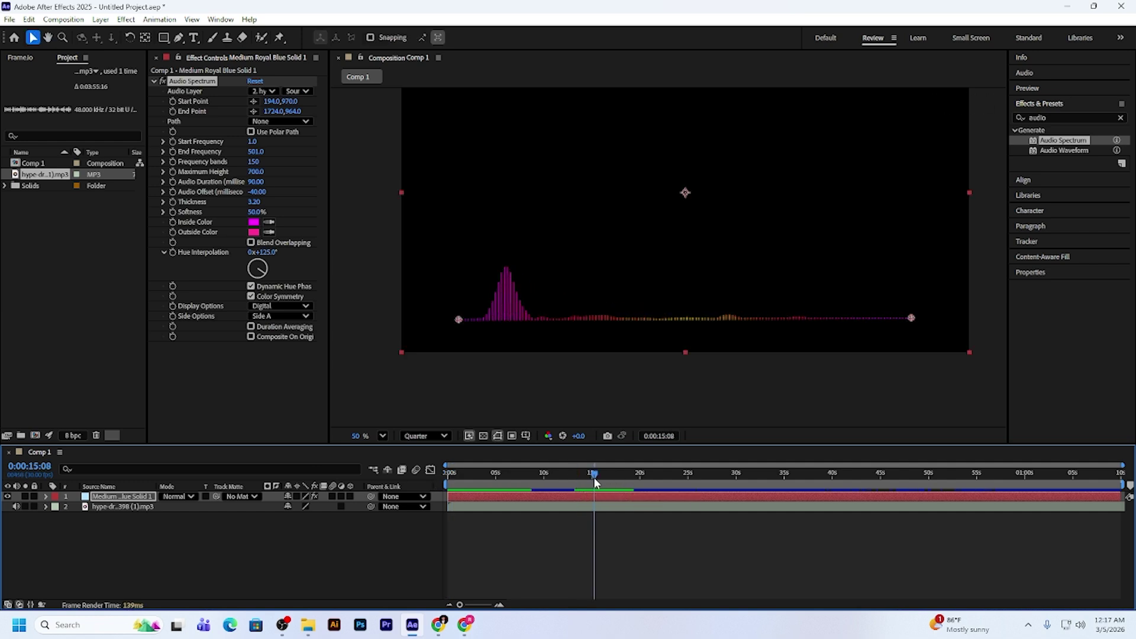
Switch the Audio Spectrum's Side Options to Side A & B and preview the look from 0:00:13:05
left_click(574, 477)
left_click(290, 315)
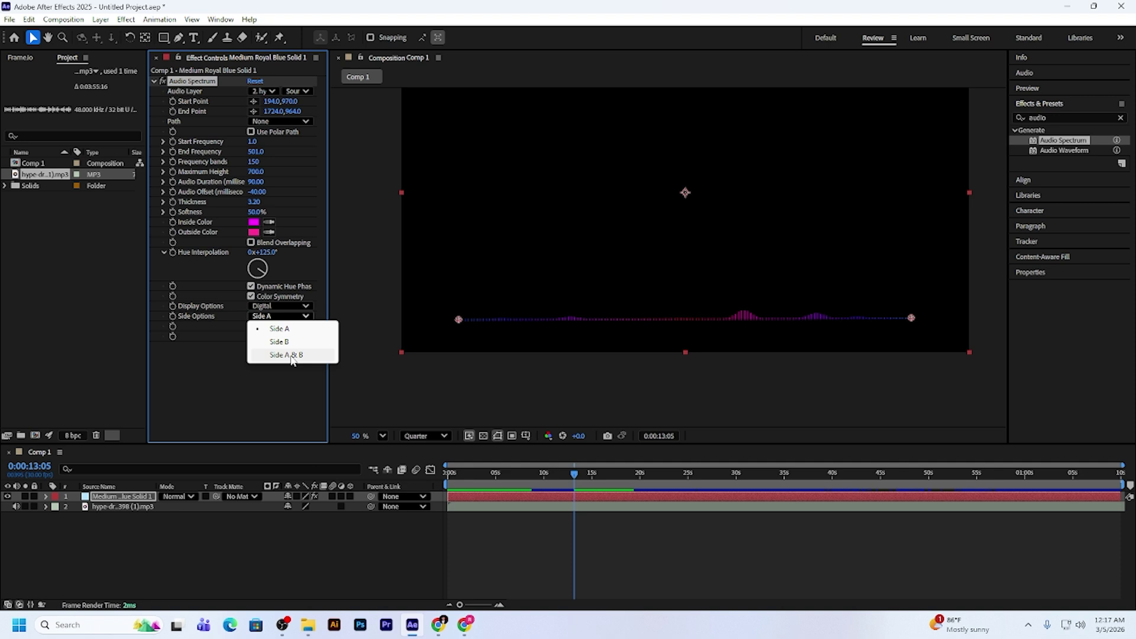
left_click(287, 355)
key("space")
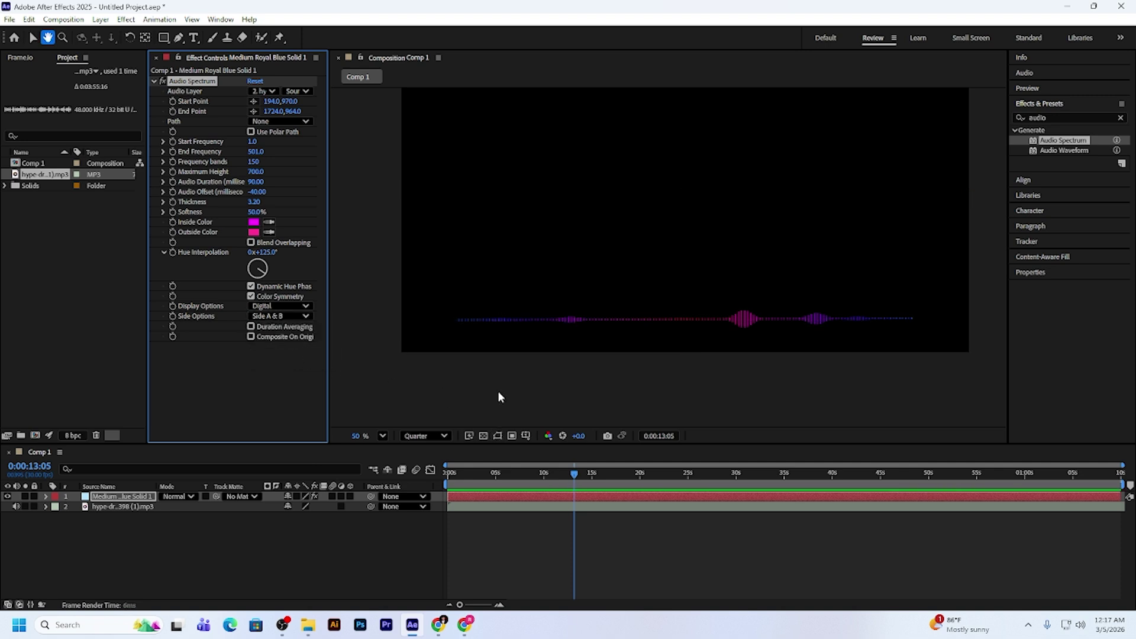
key("space")
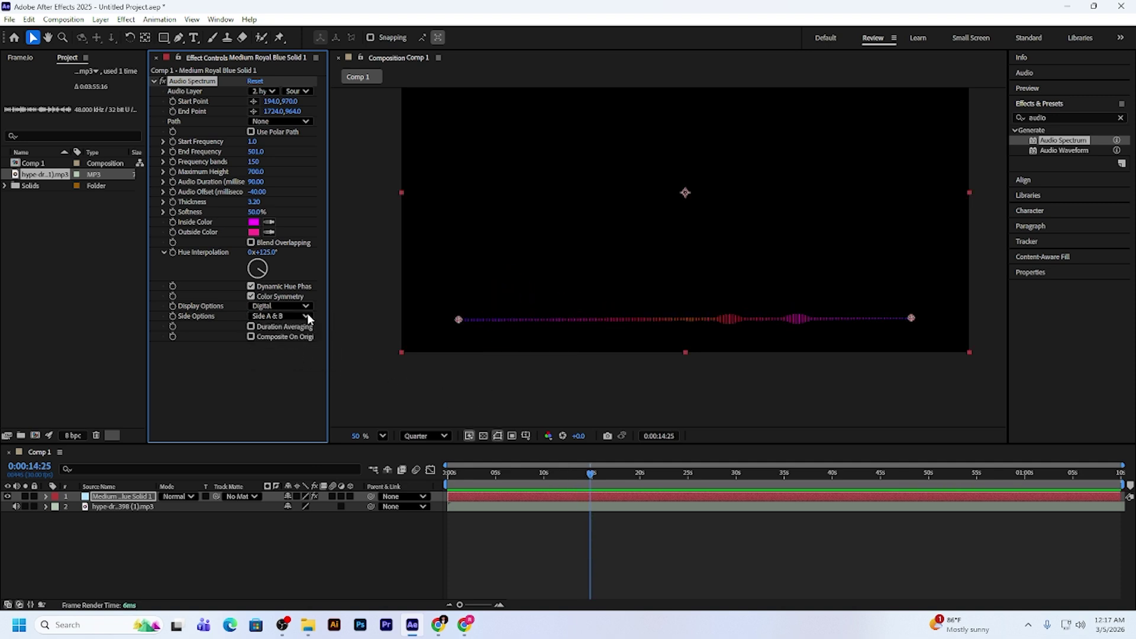
Set the Audio Spectrum's Side Options back to Side A and play back the composition to check the spectrum
left_click(300, 315)
left_click(297, 331)
left_click(472, 474)
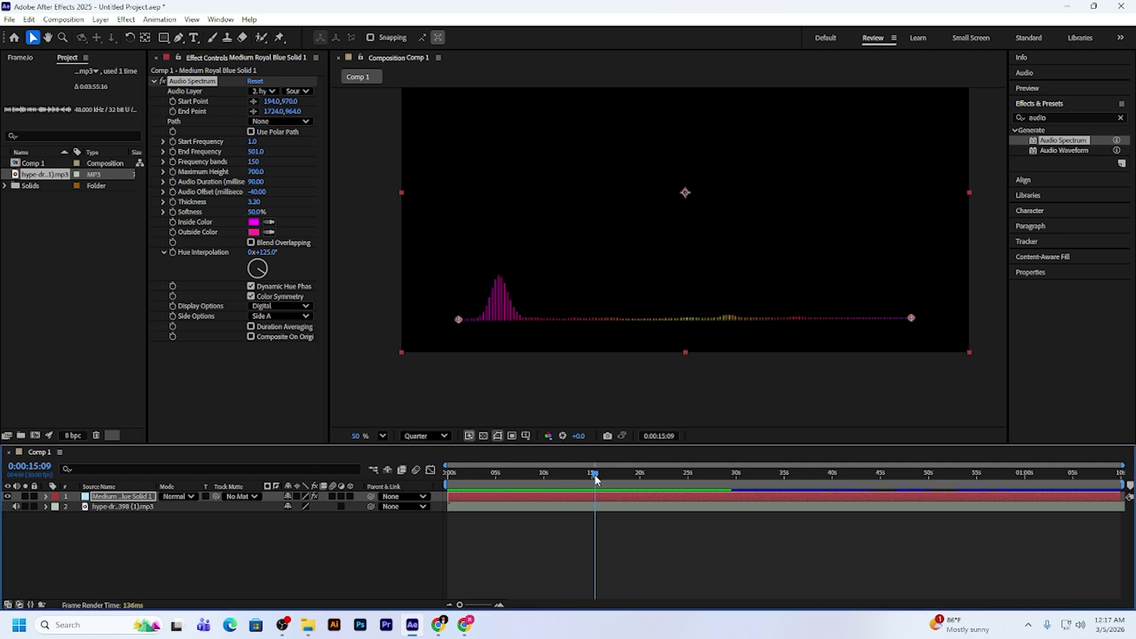
key("space")
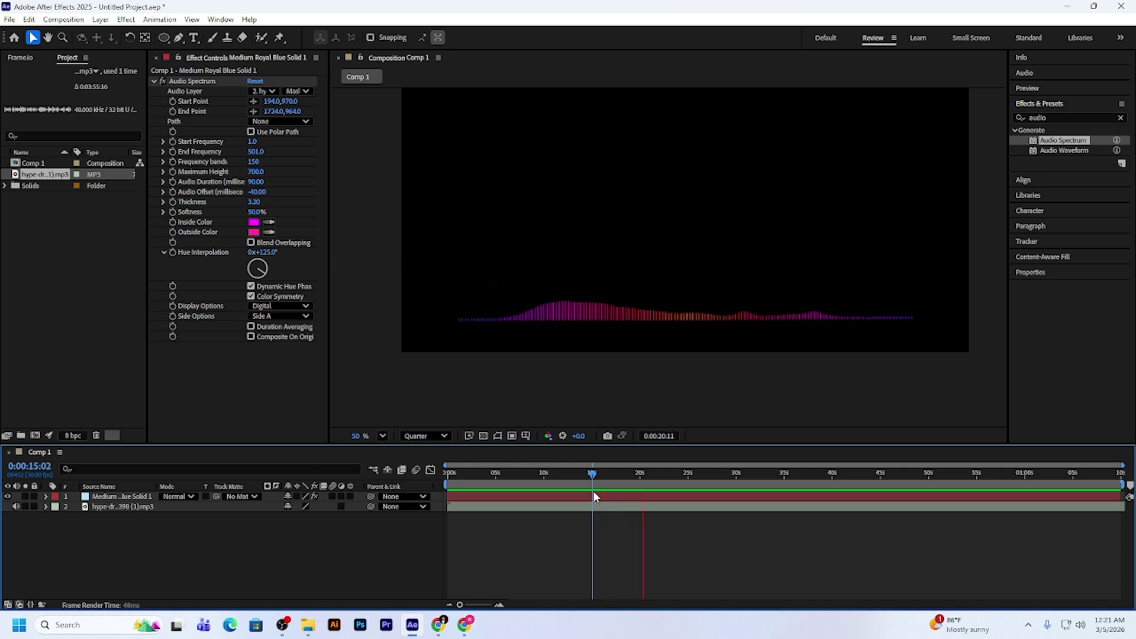
key("space")
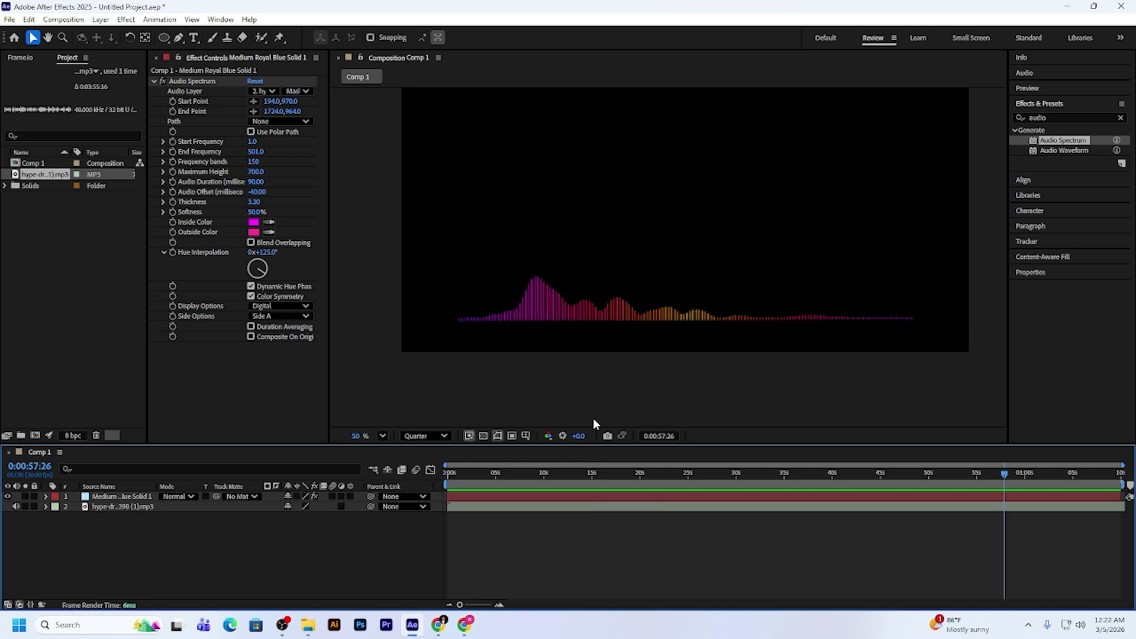